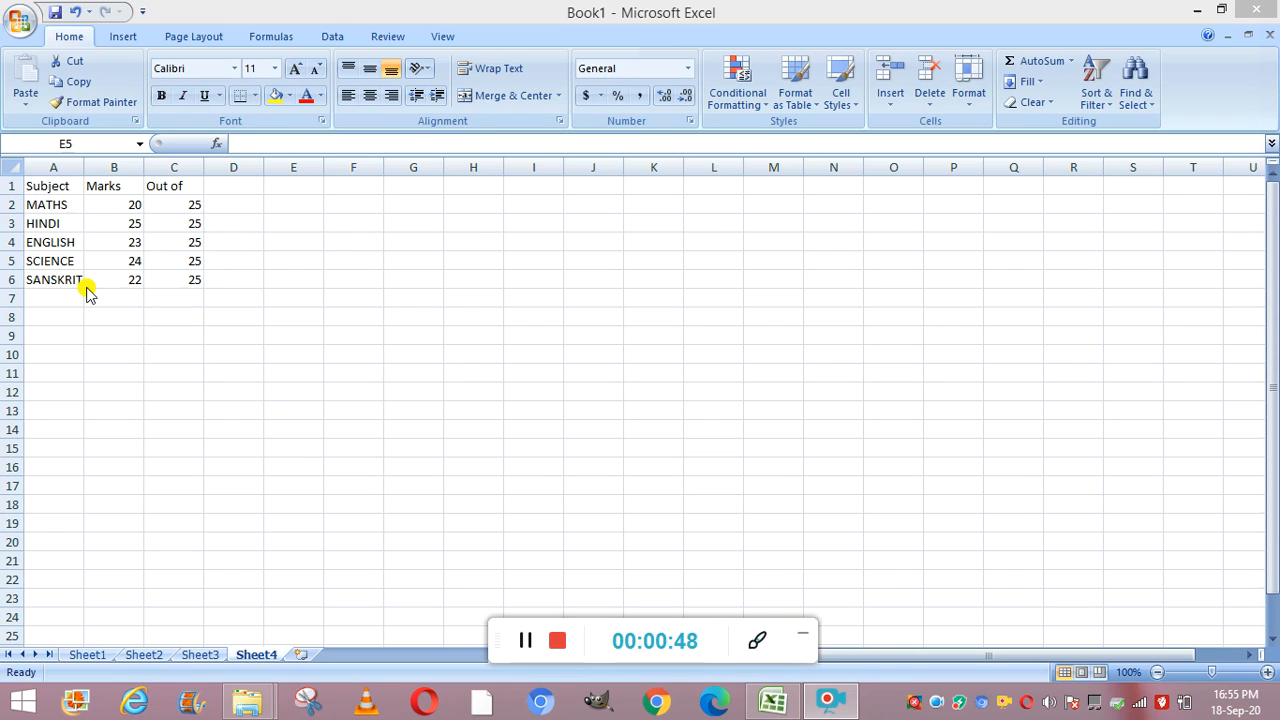
Step: Enter the label TOTAL in cell A7, below the list of subjects
{"action": "left_click", "coordinate": [48, 300]}
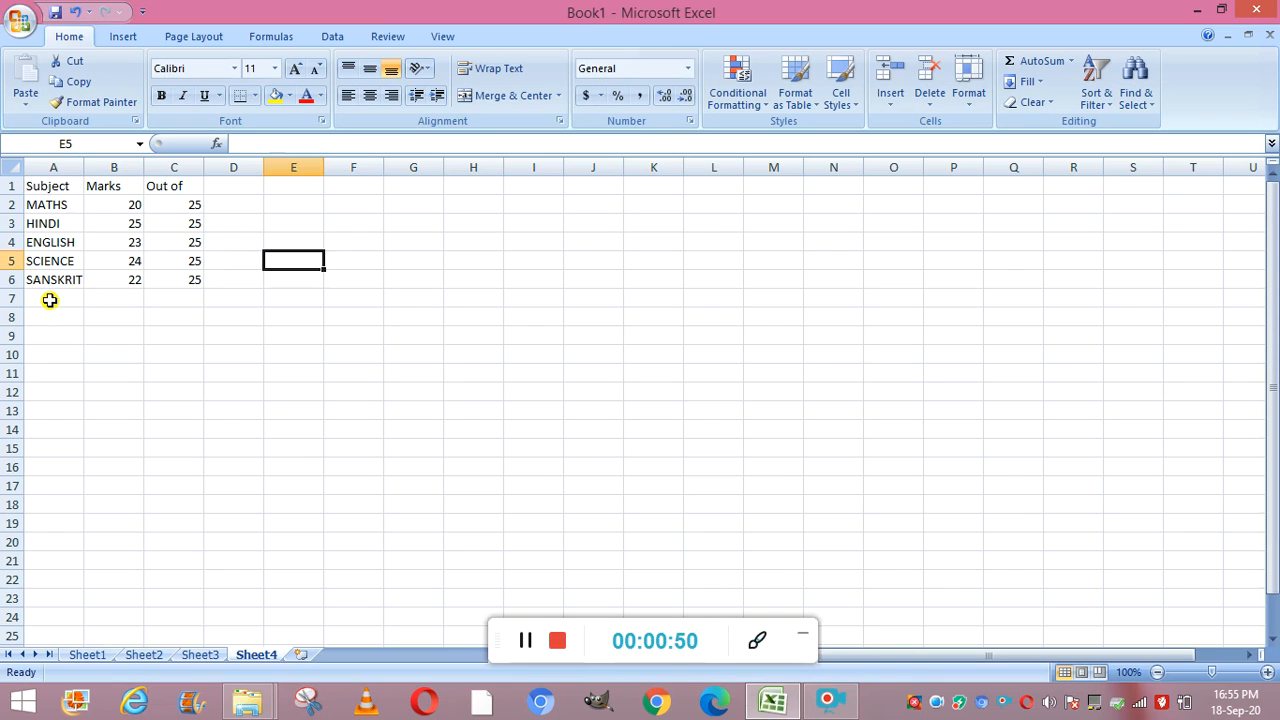
{"action": "left_click", "coordinate": [48, 300]}
{"action": "type", "text": "tOTA"}
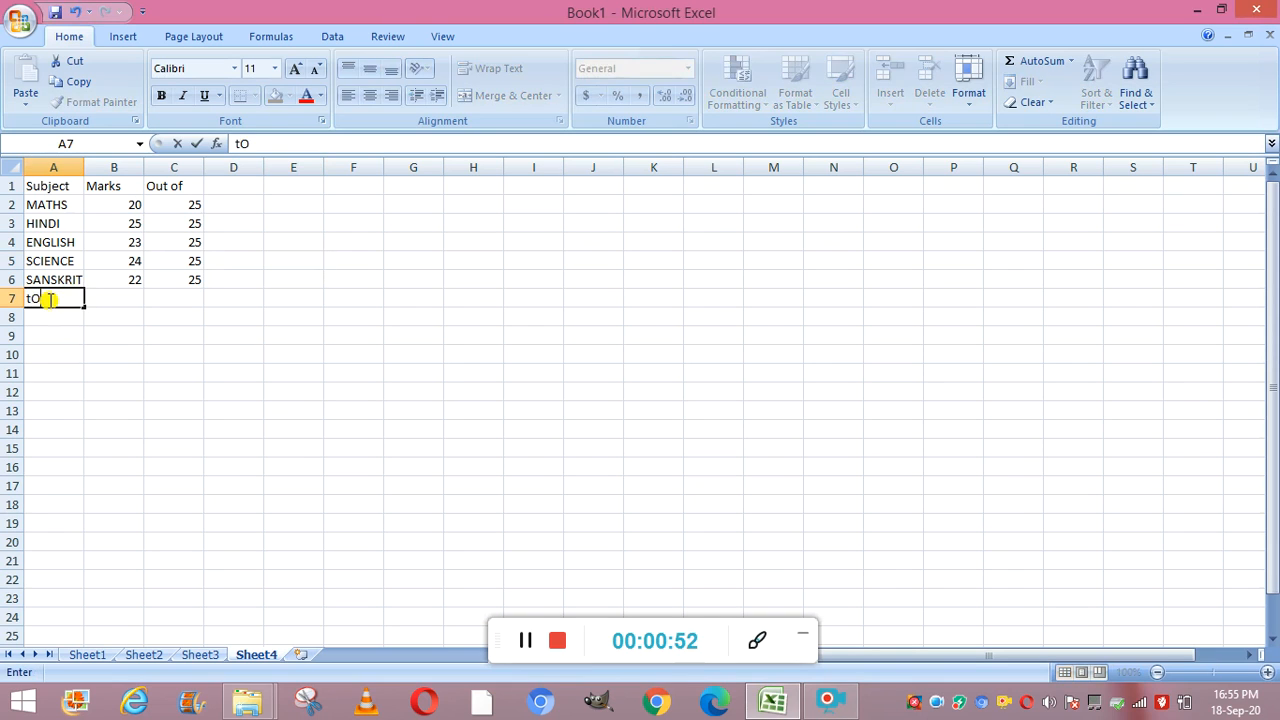
{"action": "key", "text": "BackSpace"}
{"action": "key", "text": "BackSpace"}
{"action": "key", "text": "BackSpace"}
{"action": "key", "text": "BackSpace"}
{"action": "type", "text": "TOTAL"}
{"action": "left_click", "coordinate": [131, 300]}
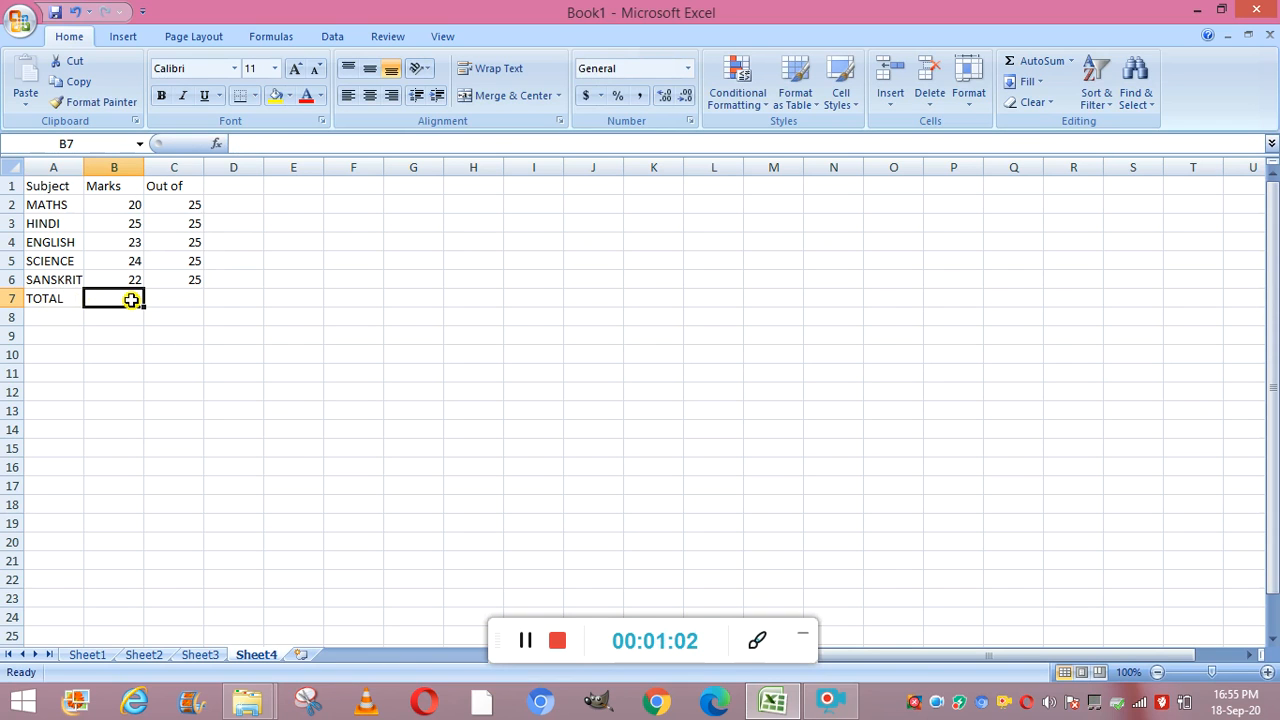
{"action": "type", "text": "="}
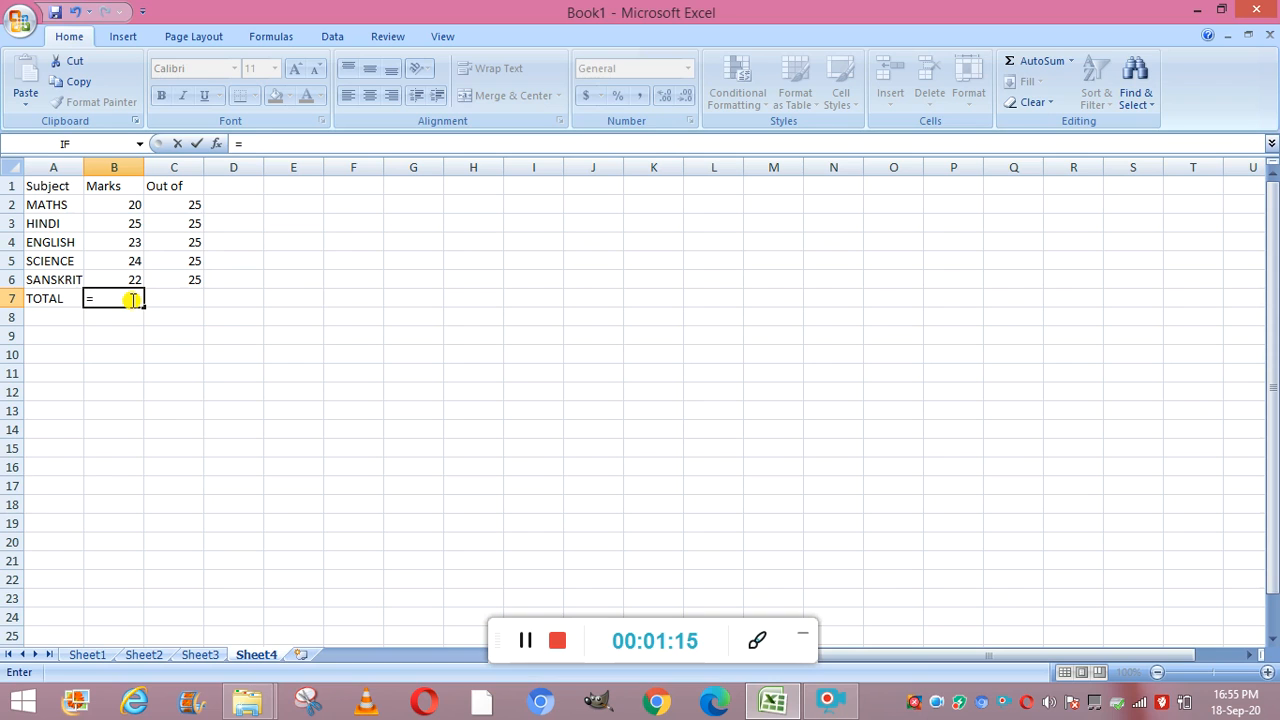
{"action": "type", "text": "SUM"}
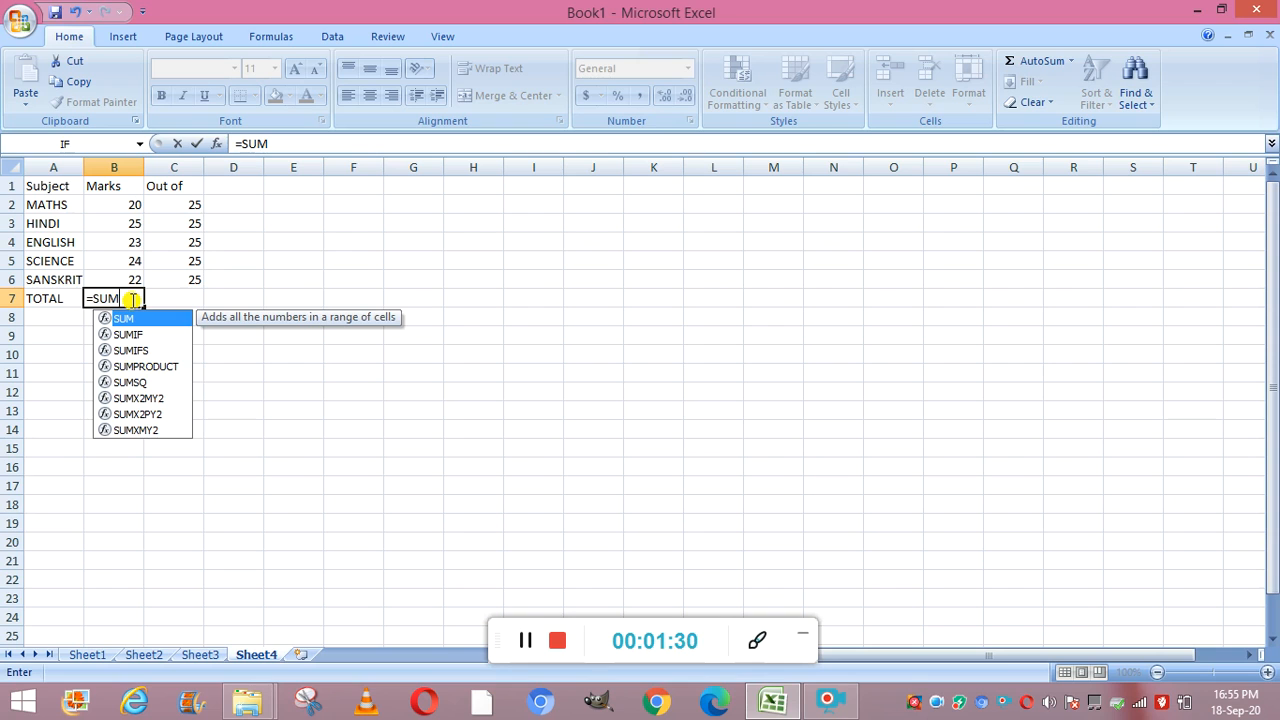
{"action": "left_click", "coordinate": [129, 206]}
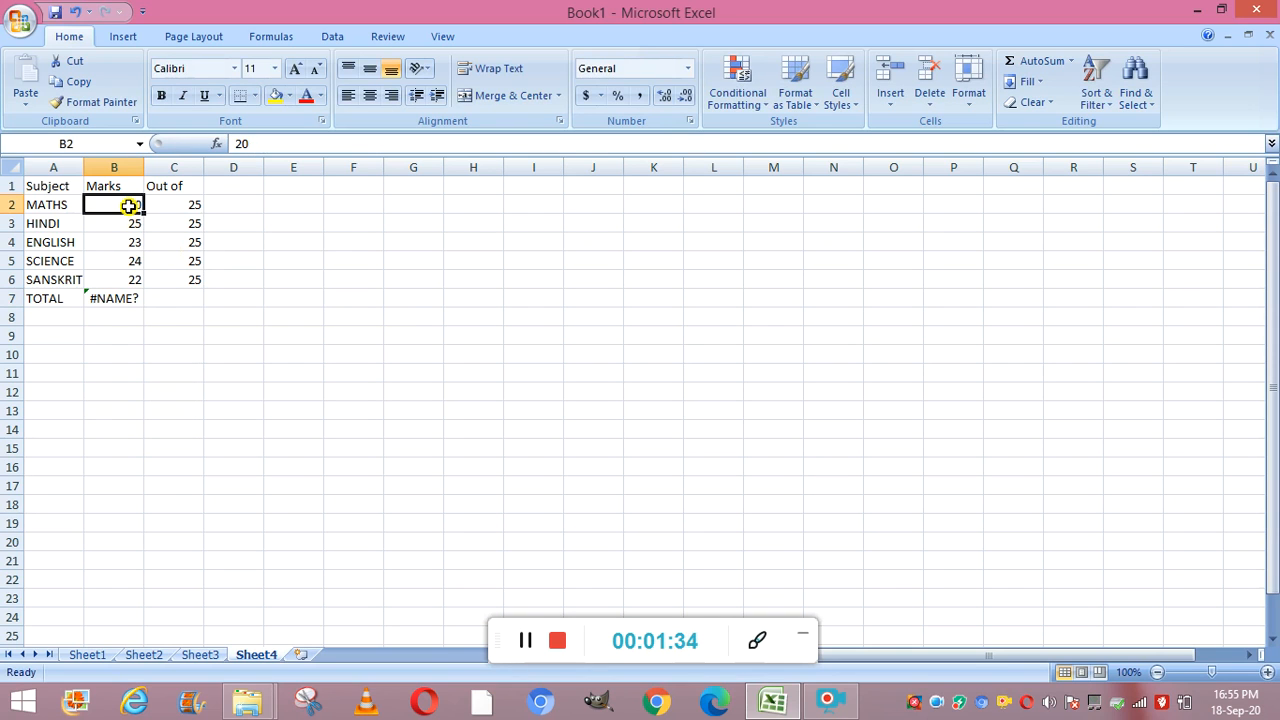
{"action": "left_click", "coordinate": [123, 223]}
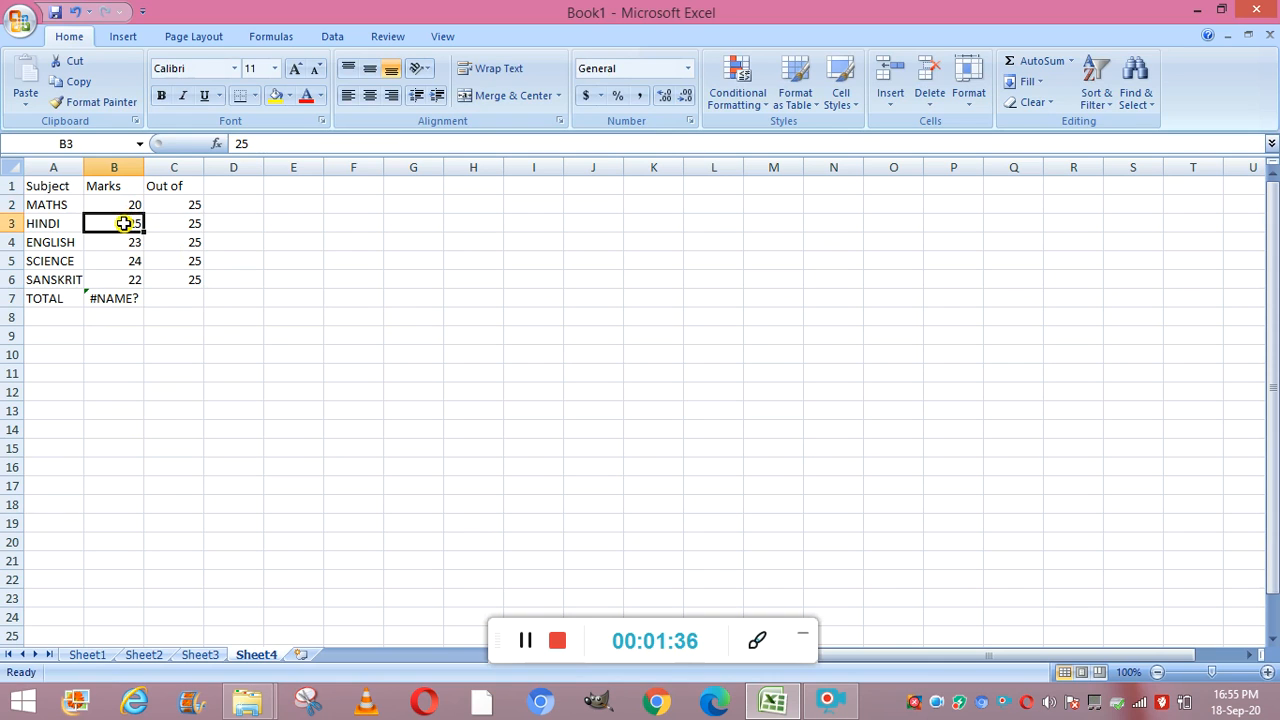
{"action": "left_click", "coordinate": [123, 243]}
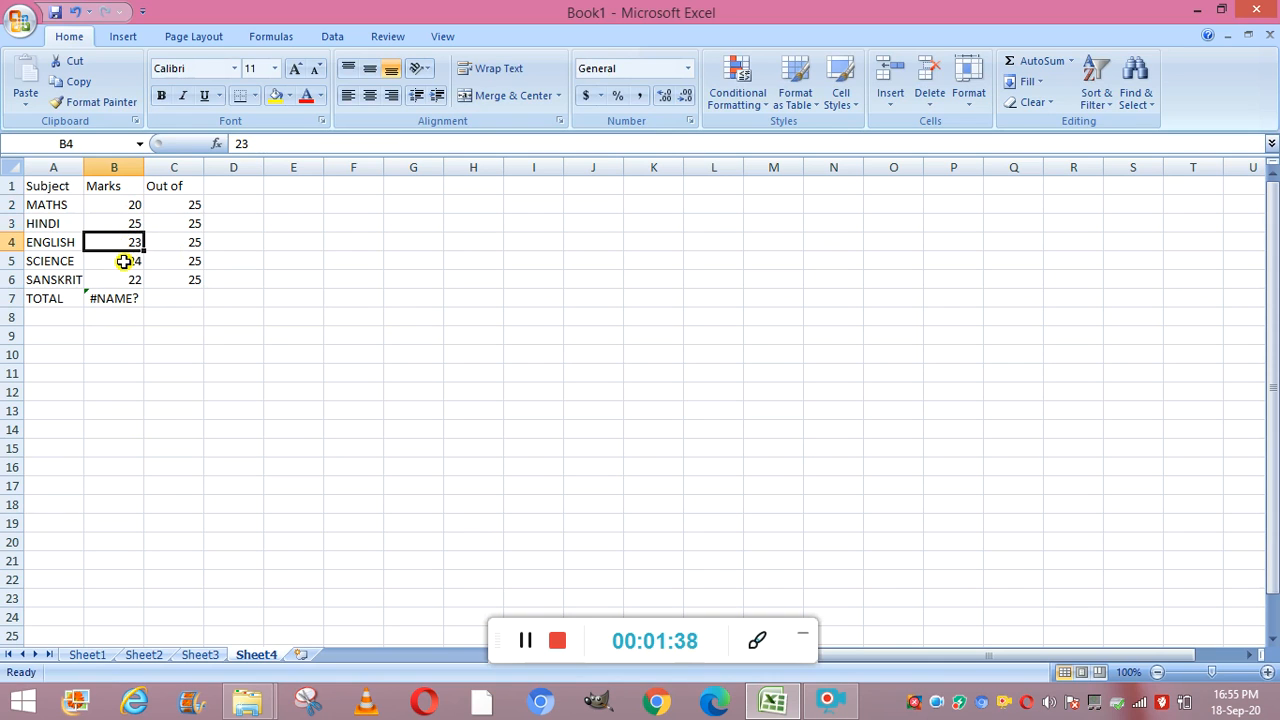
{"action": "left_click", "coordinate": [123, 261]}
{"action": "left_click", "coordinate": [123, 280]}
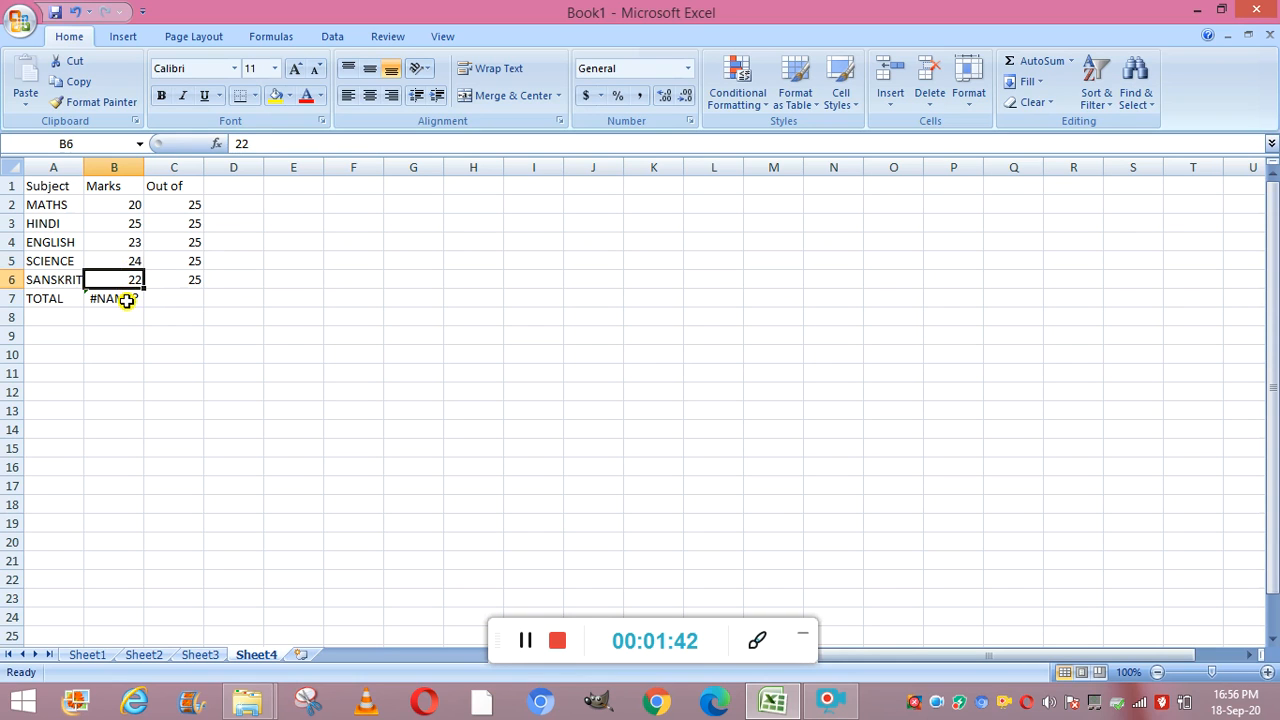
Step: Replace the content of cell B7 with the formula =SUM(B2+B3+B4+B5+B6) to total the marks
{"action": "left_click", "coordinate": [126, 298]}
{"action": "key", "text": "BackSpace"}
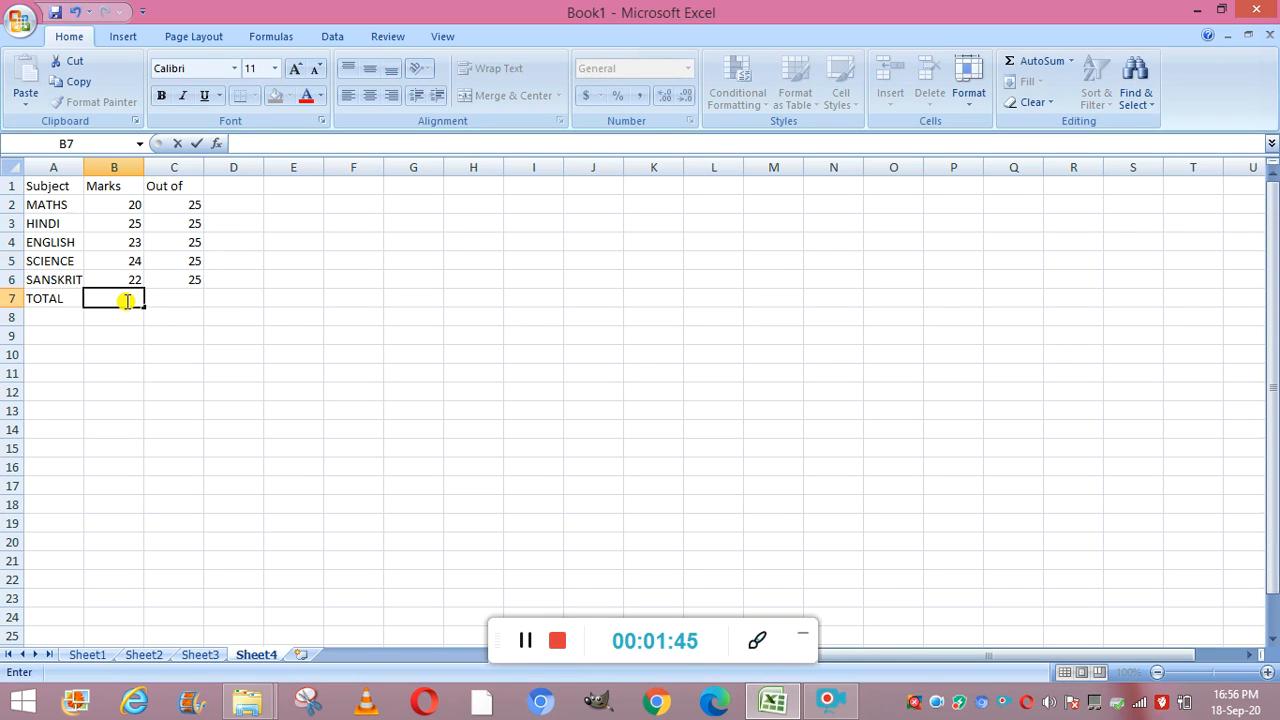
{"action": "type", "text": "=SUM"}
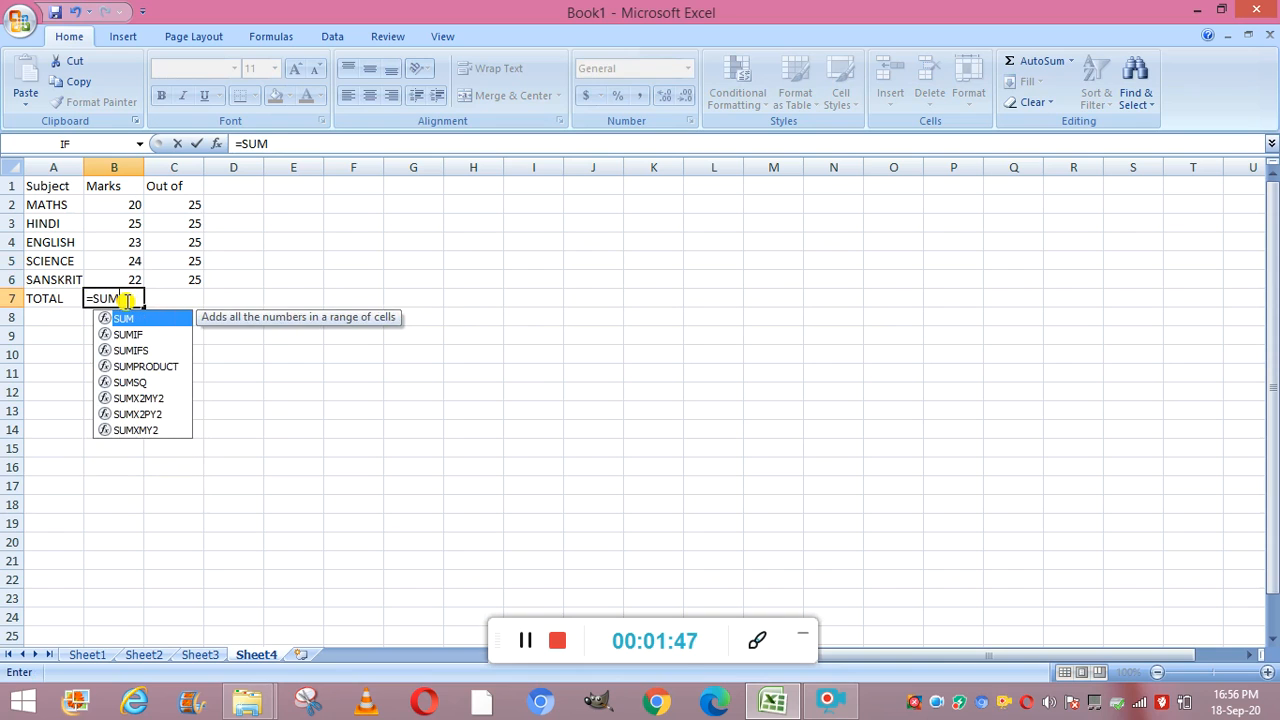
{"action": "type", "text": "("}
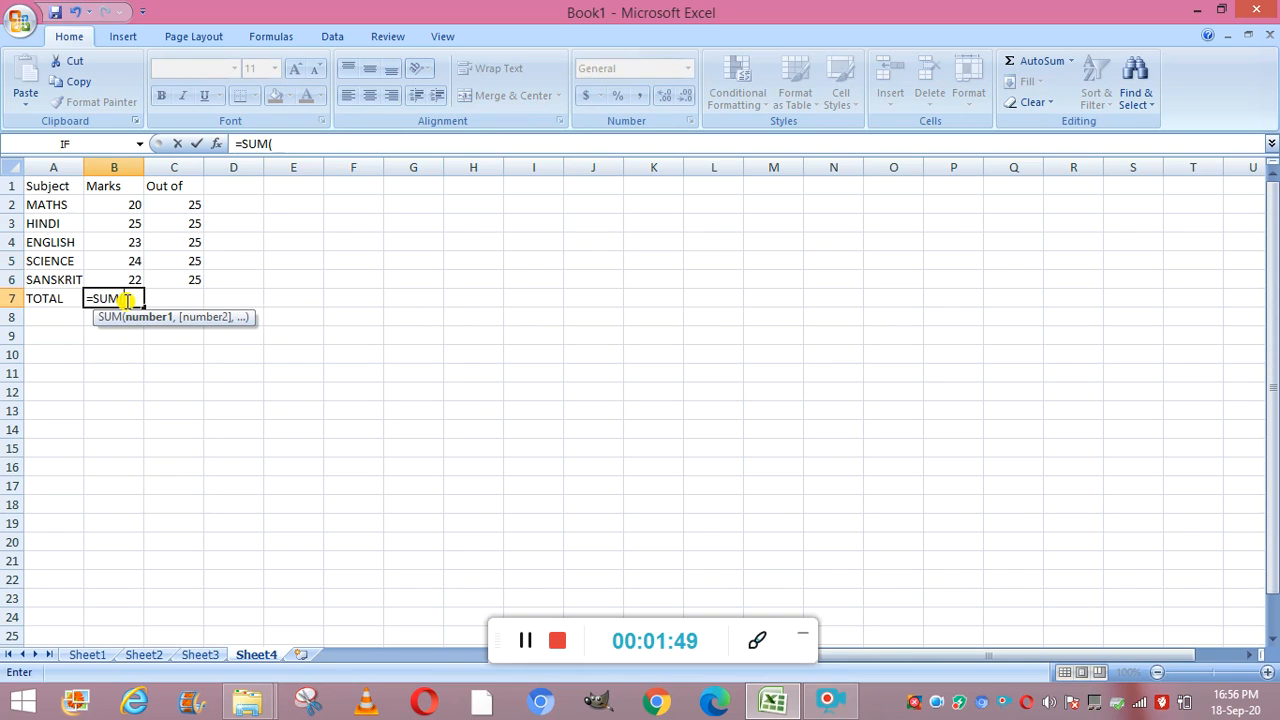
{"action": "type", "text": "B2"}
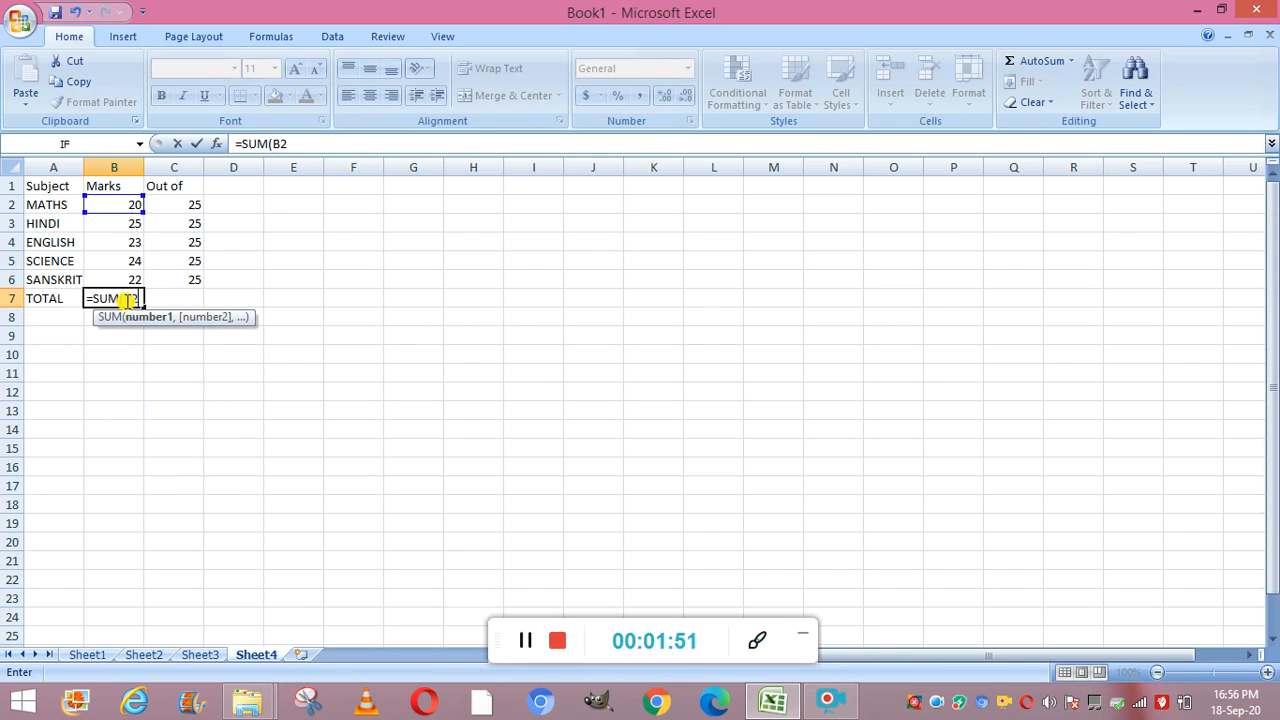
{"action": "type", "text": "+B"}
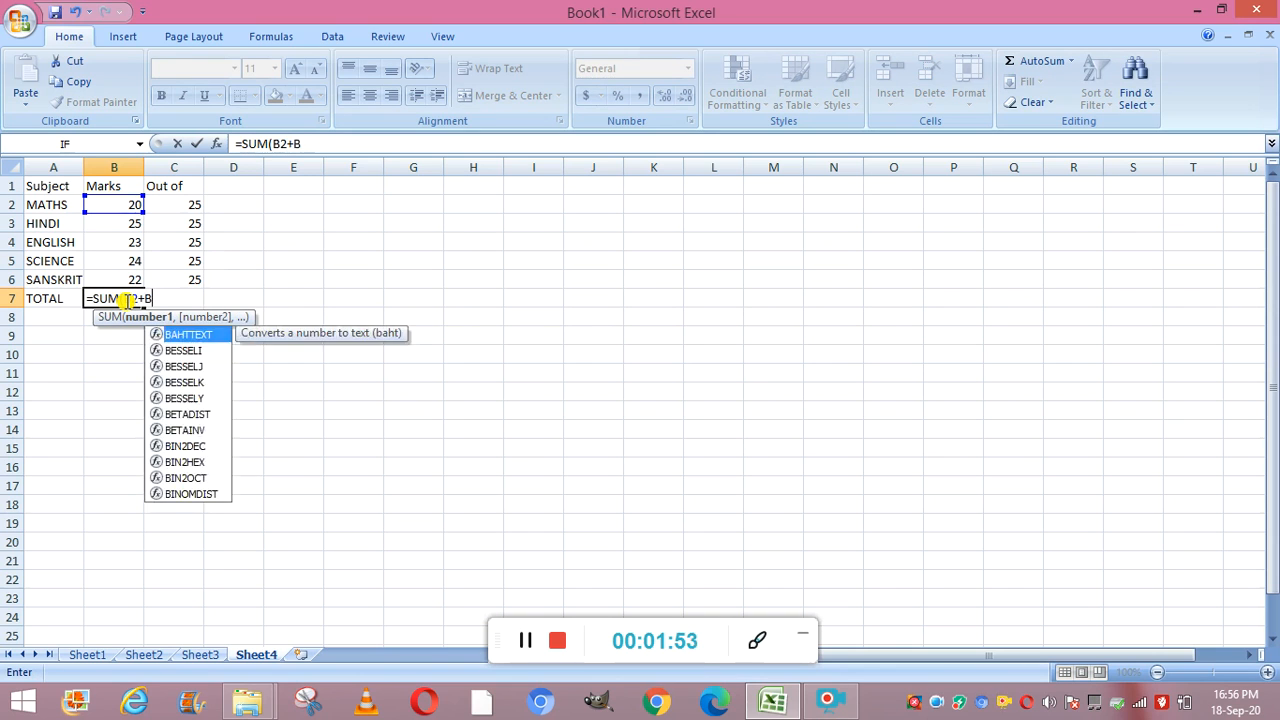
{"action": "type", "text": "3+B4"}
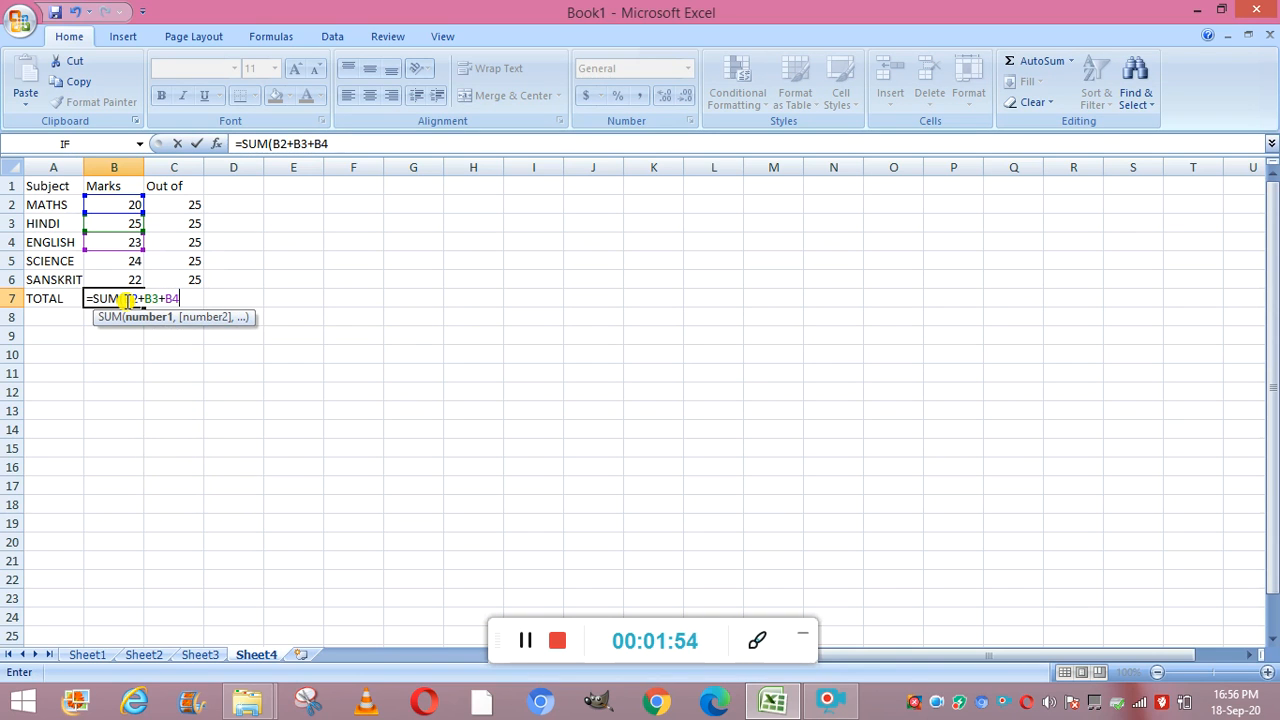
{"action": "type", "text": "+B5+"}
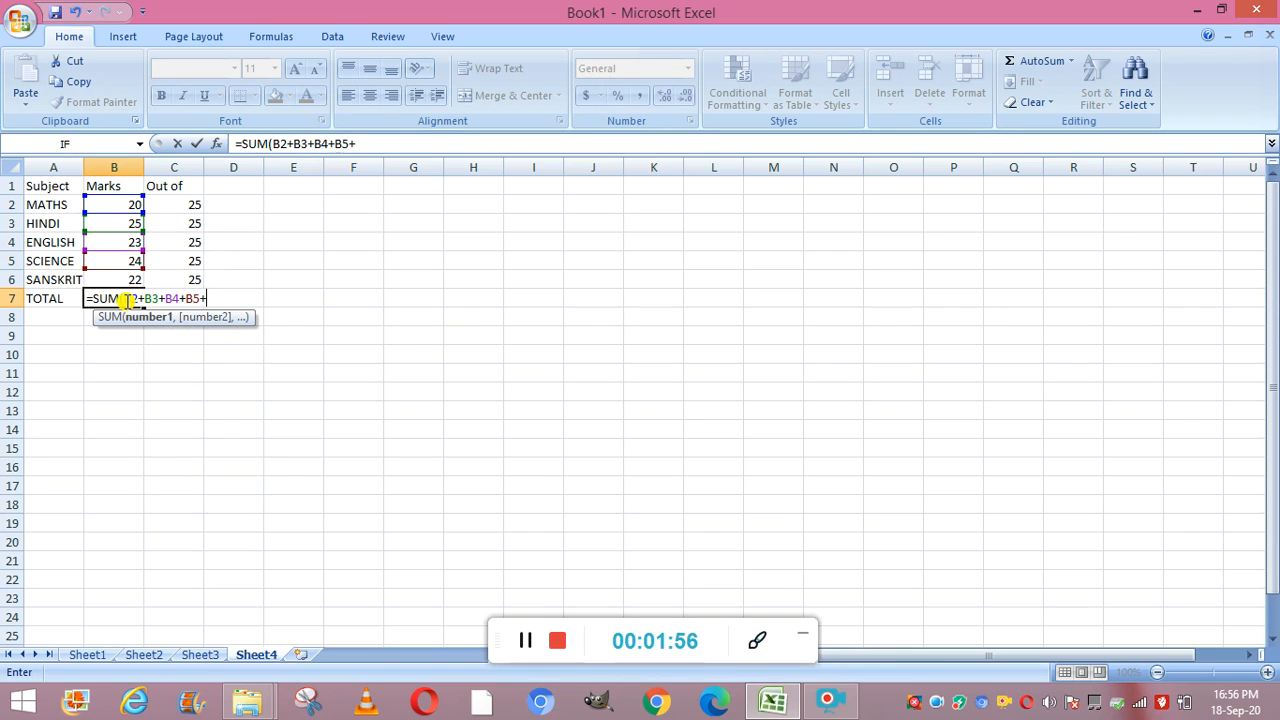
{"action": "type", "text": "B6"}
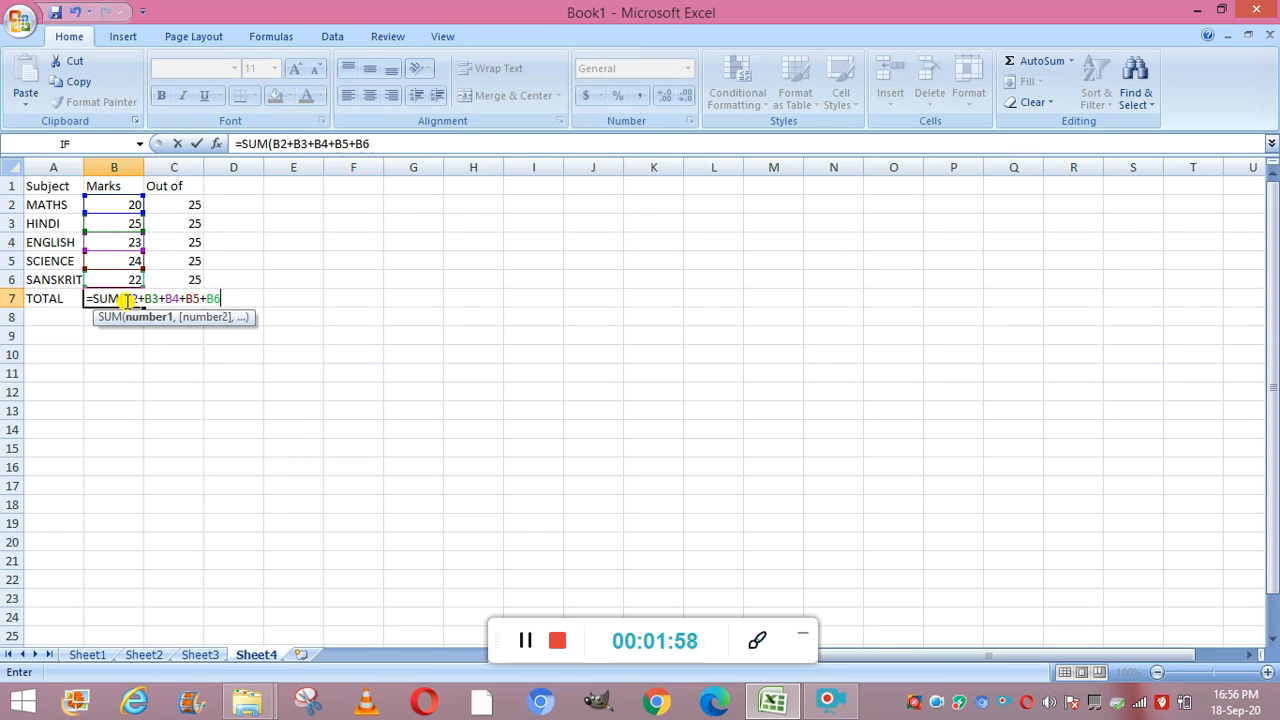
{"action": "type", "text": ")"}
{"action": "key", "text": "Return"}
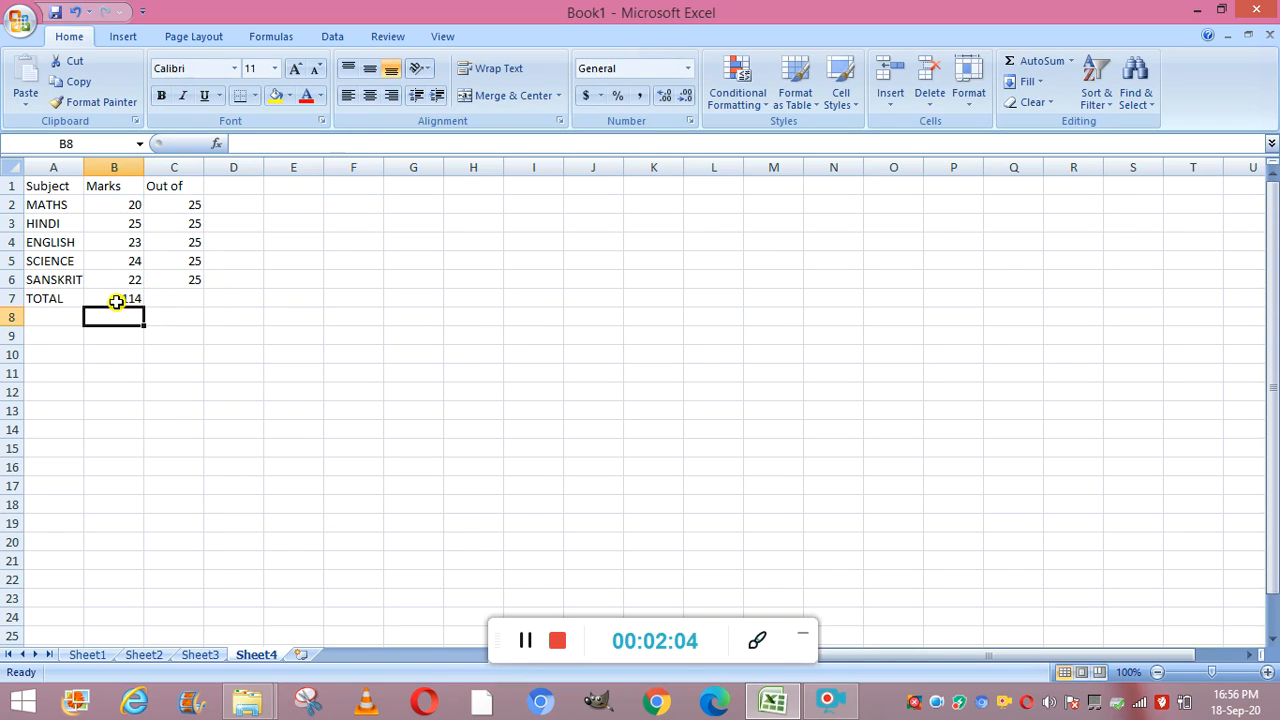
{"action": "left_click", "coordinate": [116, 302]}
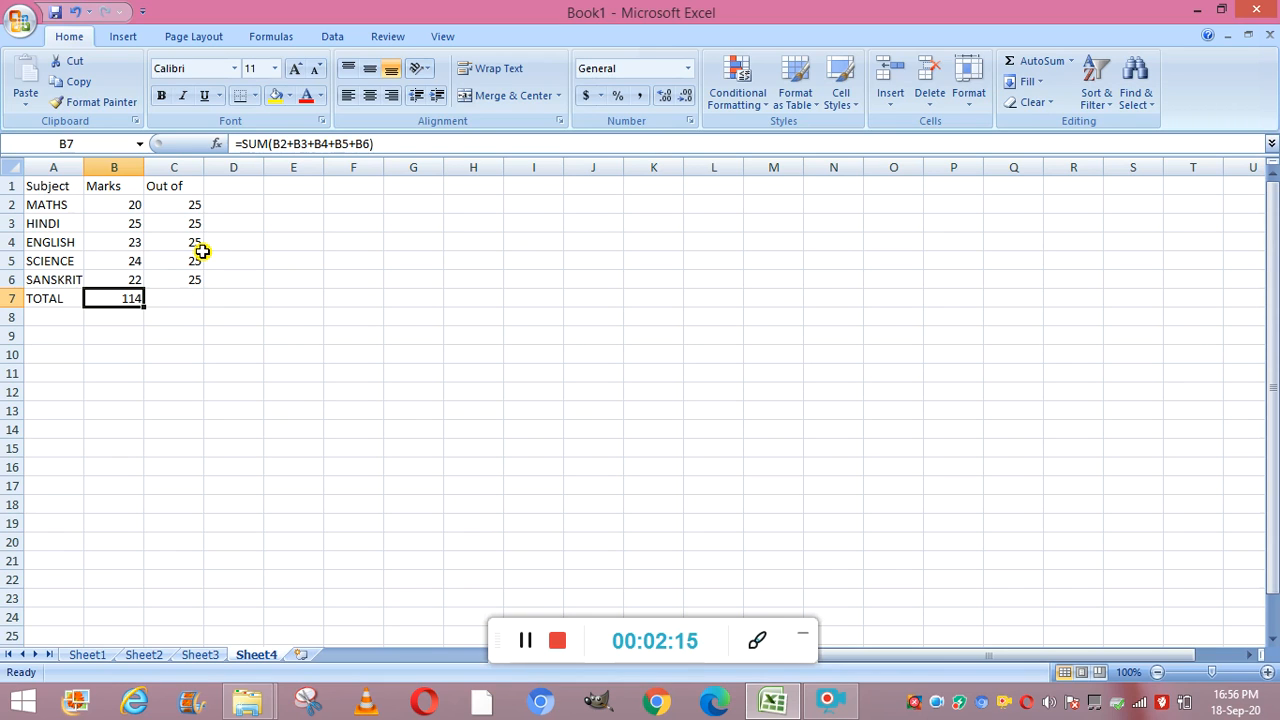
Step: Total the Out of column in cell C7 with the formula =SUM(C2:C6)
{"action": "left_click", "coordinate": [183, 207]}
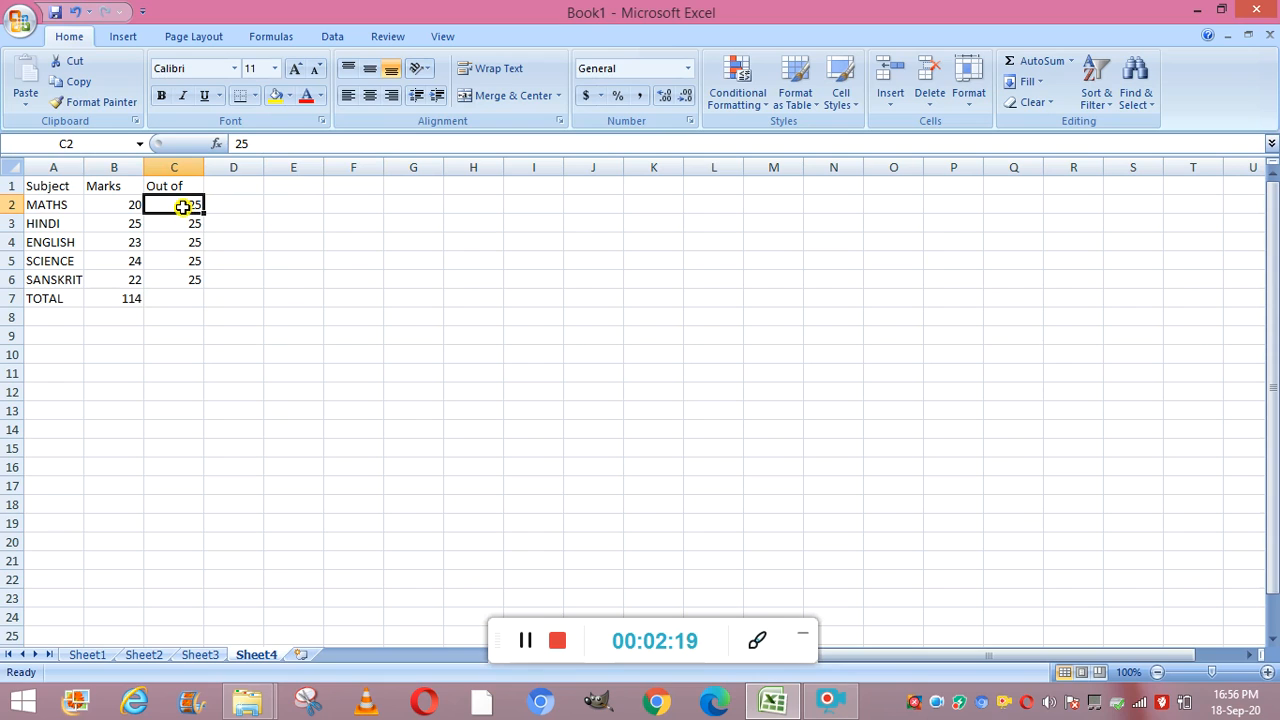
{"action": "left_click", "coordinate": [164, 301]}
{"action": "type", "text": "="}
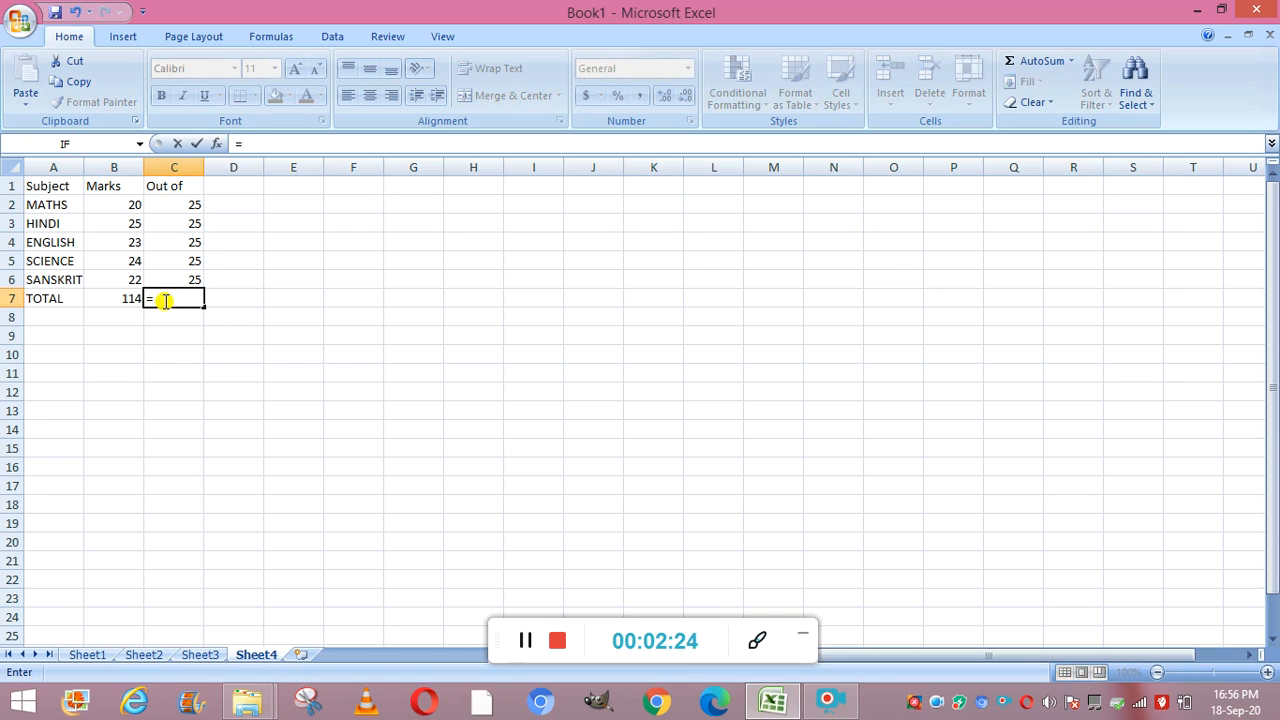
{"action": "type", "text": "SUM("}
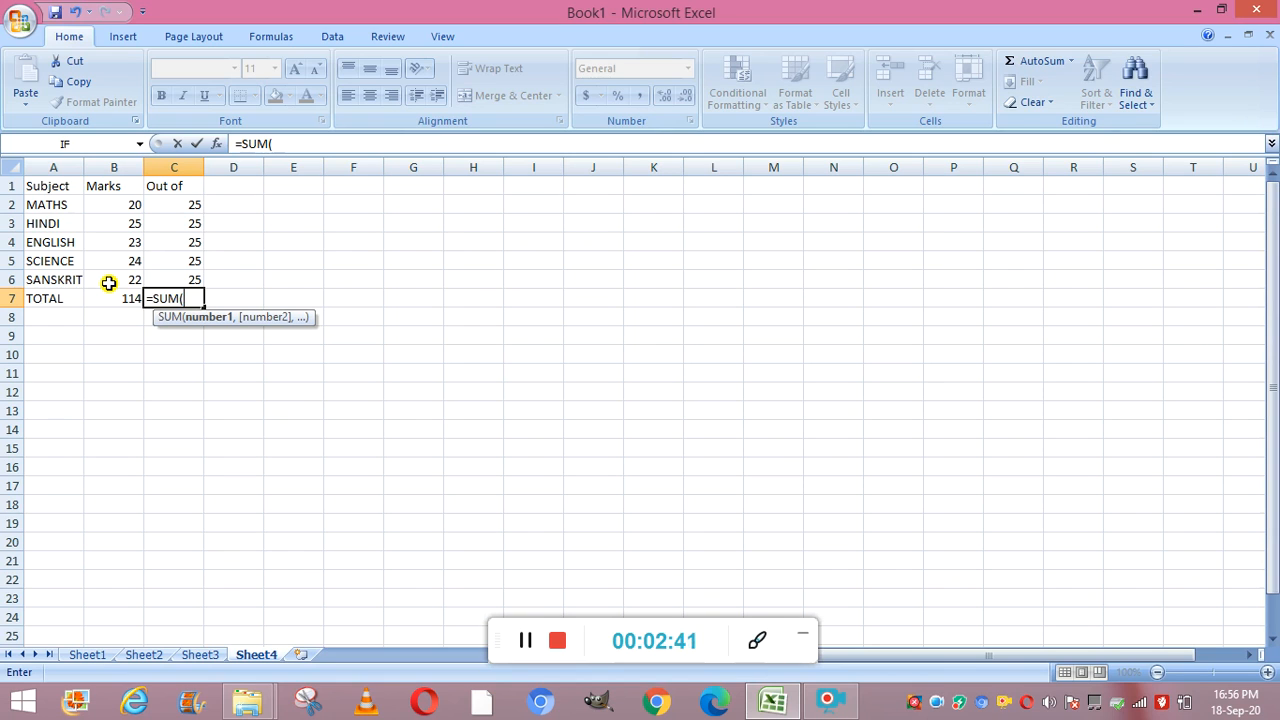
{"action": "left_click", "coordinate": [173, 207]}
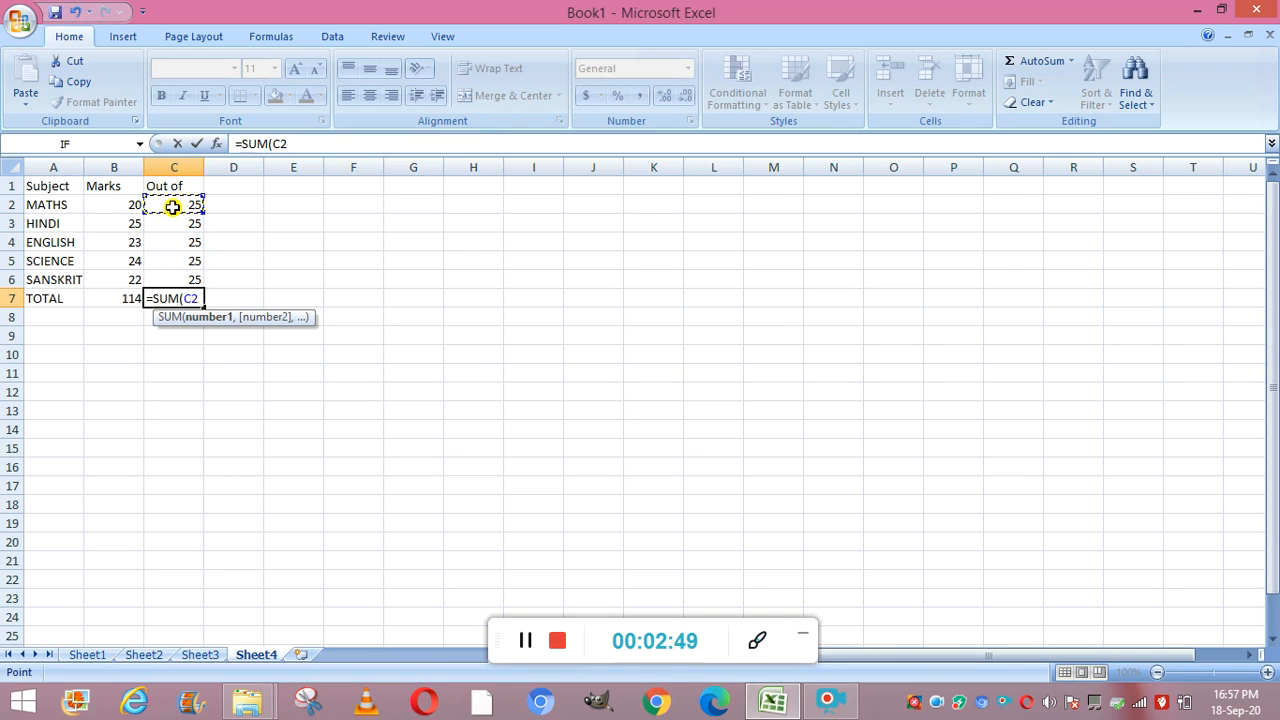
{"action": "left_click", "coordinate": [171, 277]}
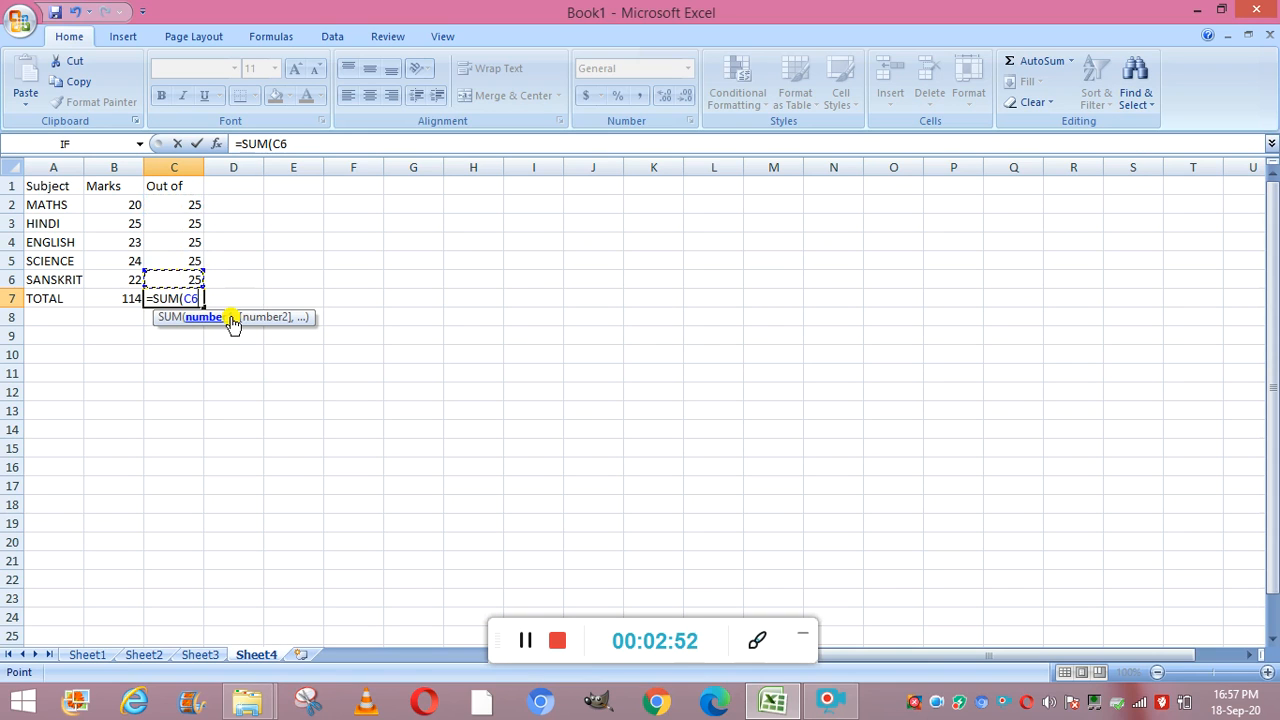
{"action": "key", "text": "BackSpace"}
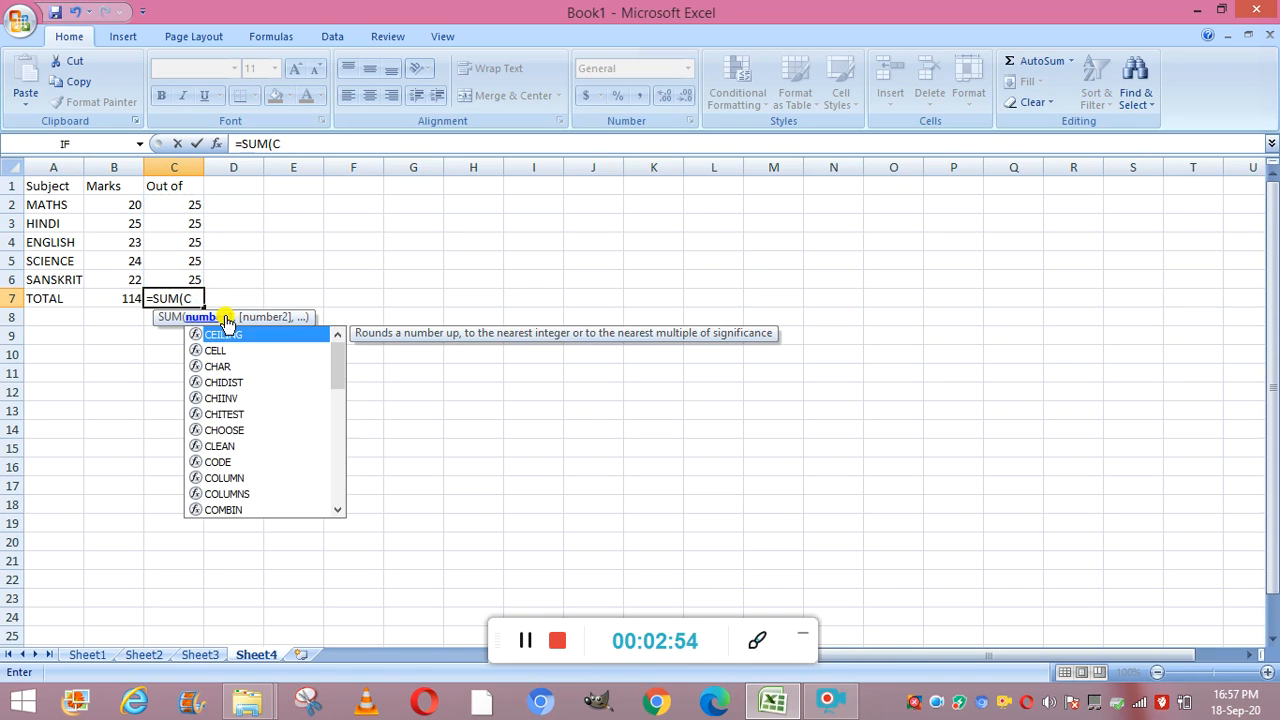
{"action": "type", "text": "2;"}
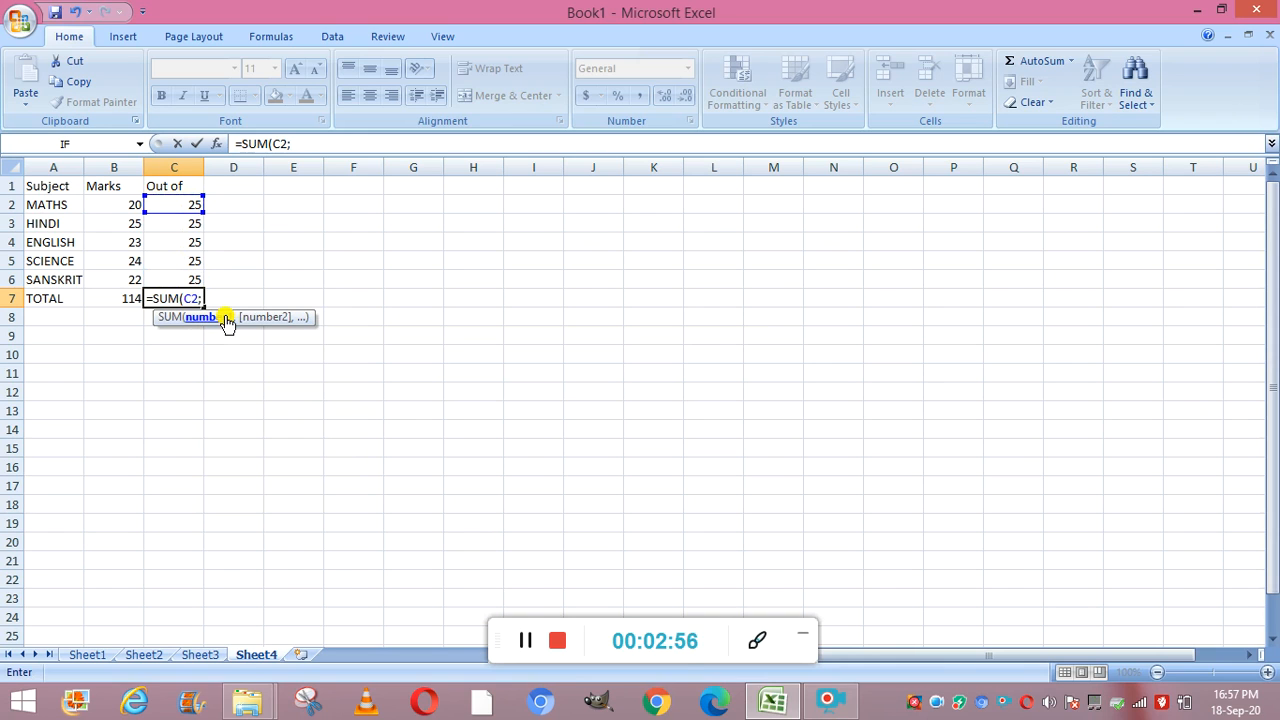
{"action": "key", "text": "BackSpace"}
{"action": "type", "text": ":C6)"}
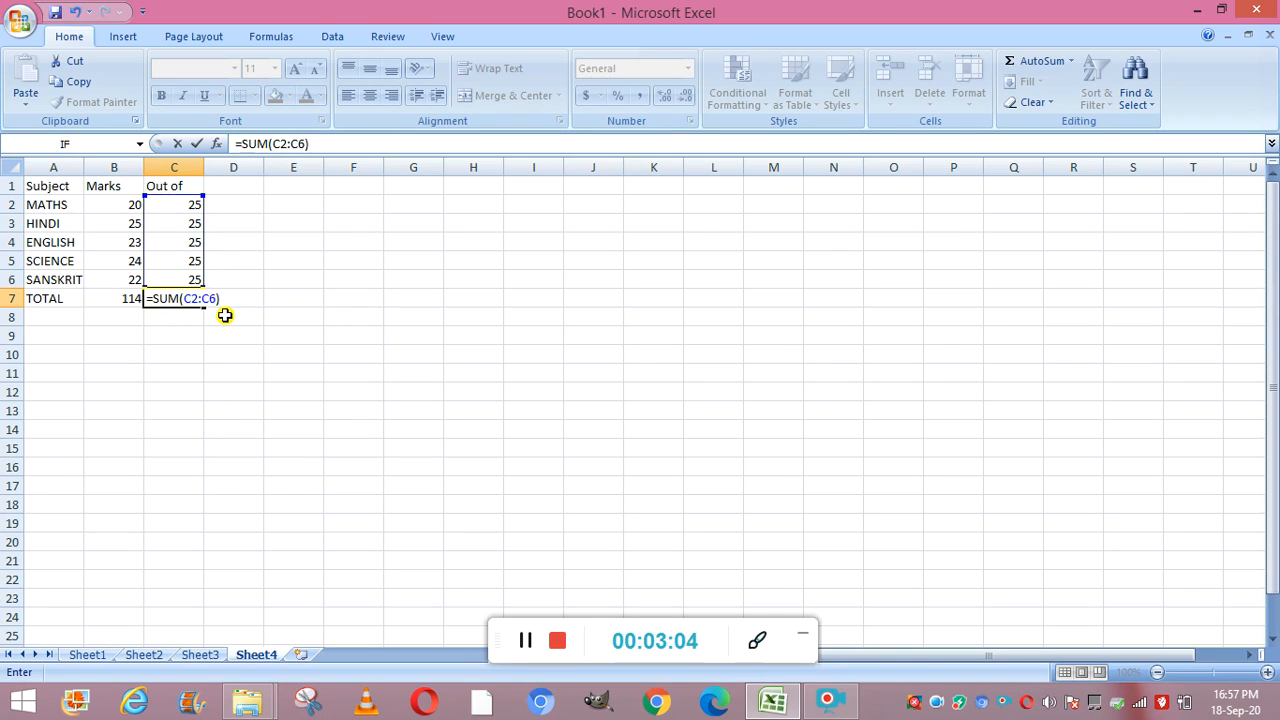
{"action": "key", "text": "Return"}
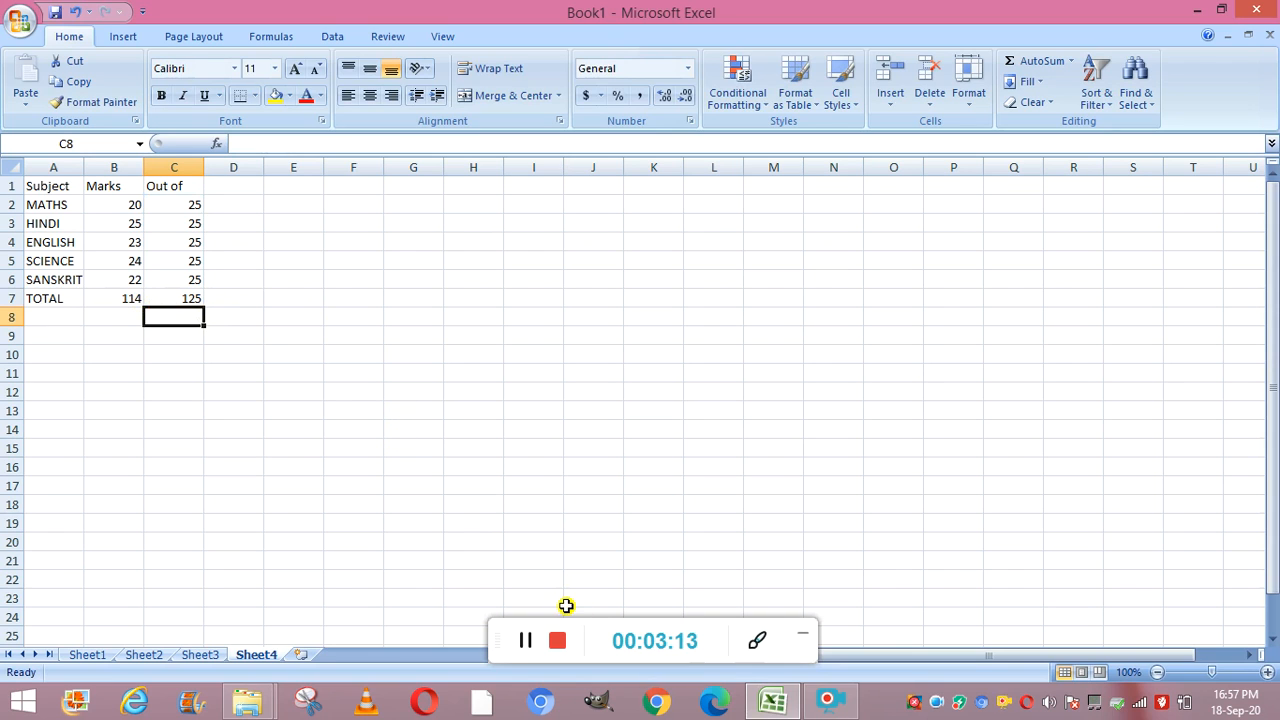
{"action": "left_click", "coordinate": [523, 637]}
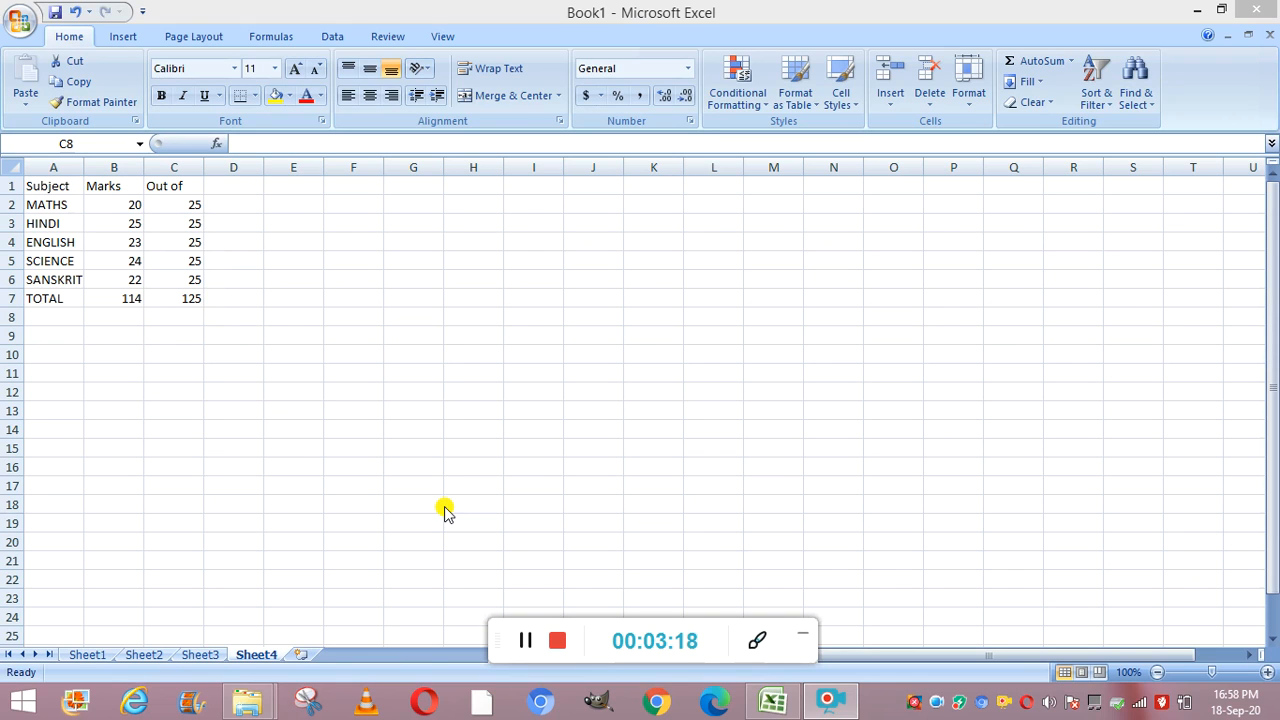
Step: Add the column header MARKS LOST in cell D1
{"action": "left_click", "coordinate": [231, 188]}
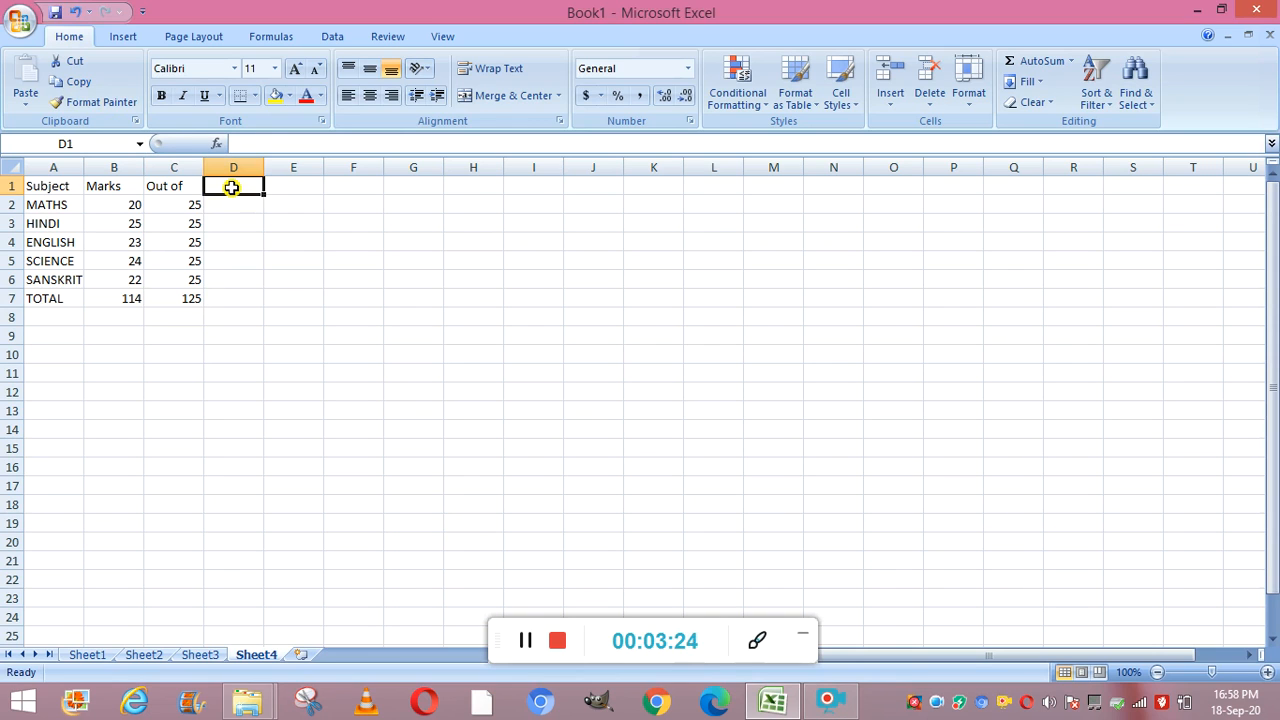
{"action": "type", "text": "MARKS LOST"}
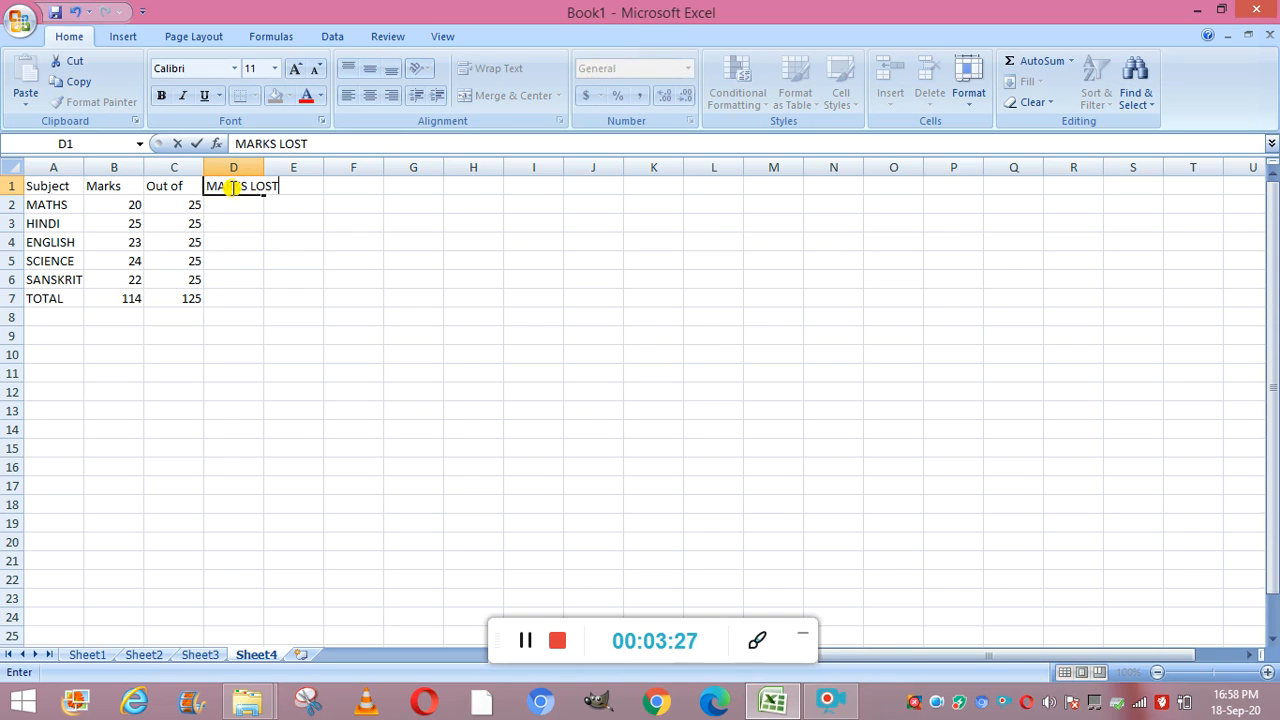
{"action": "left_click", "coordinate": [286, 205]}
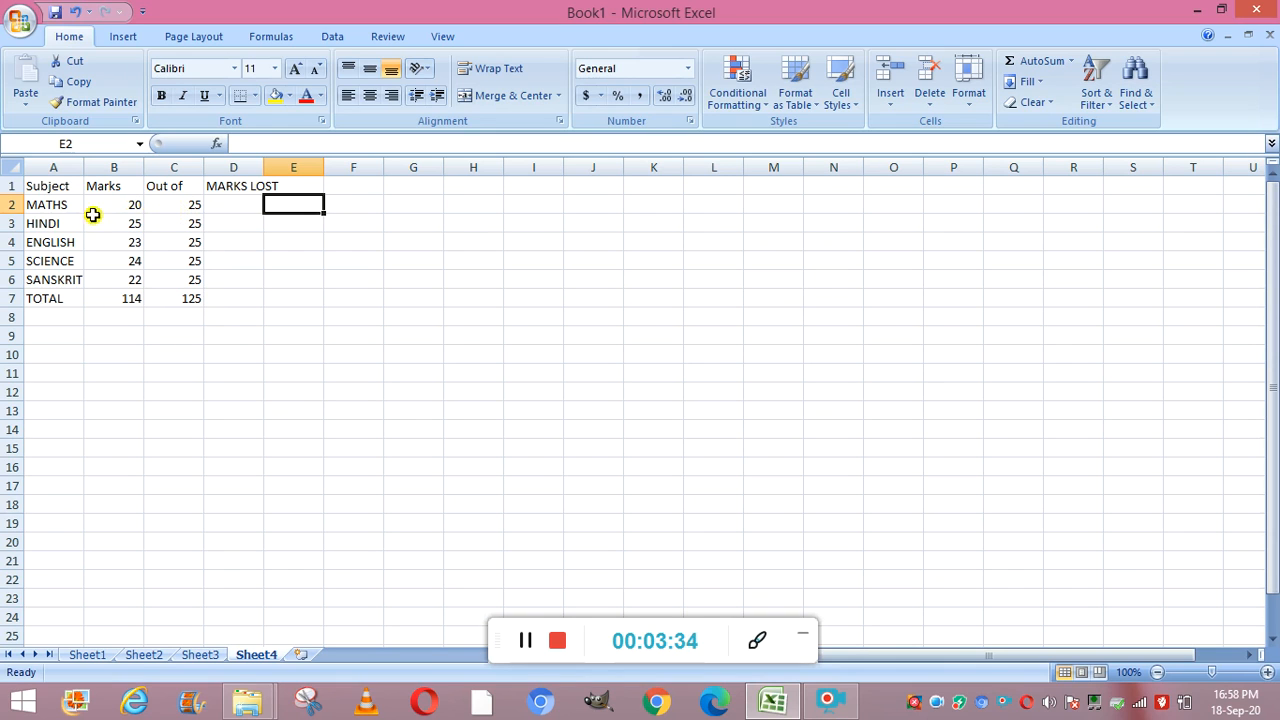
Step: Calculate the marks lost for MATHS in cell D2 with the formula =C2-B2
{"action": "left_click", "coordinate": [222, 205]}
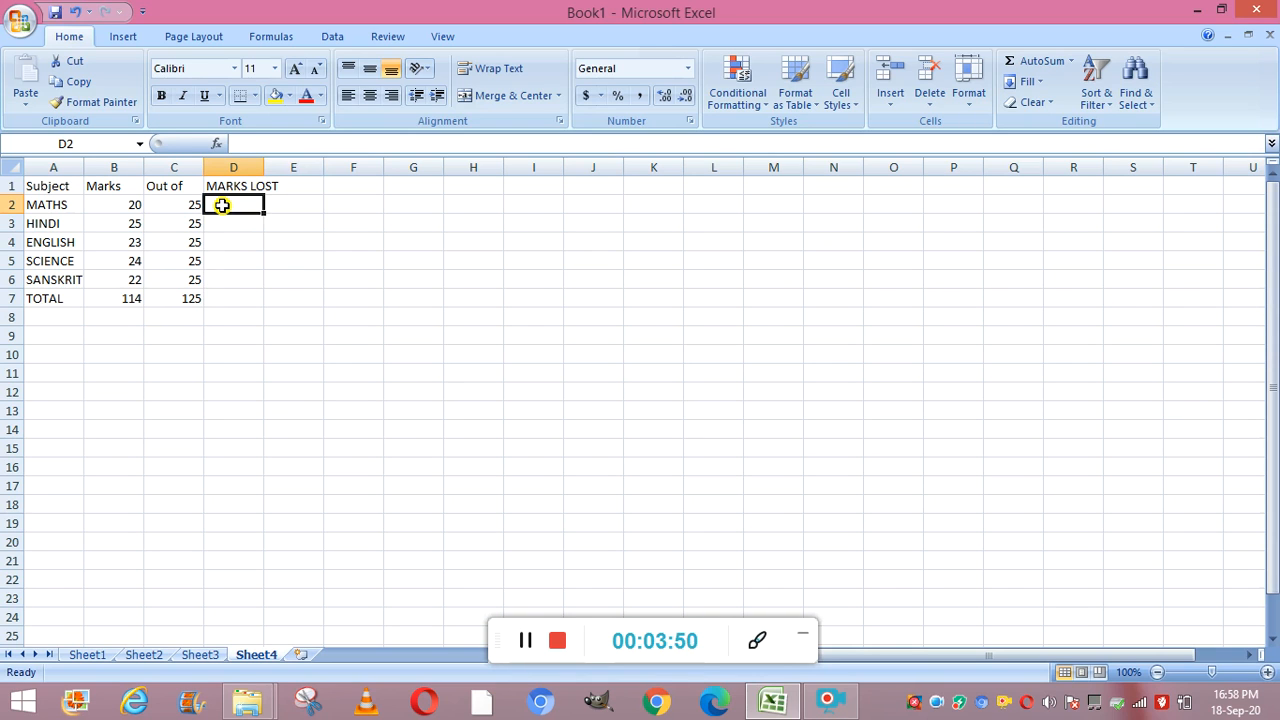
{"action": "type", "text": "="}
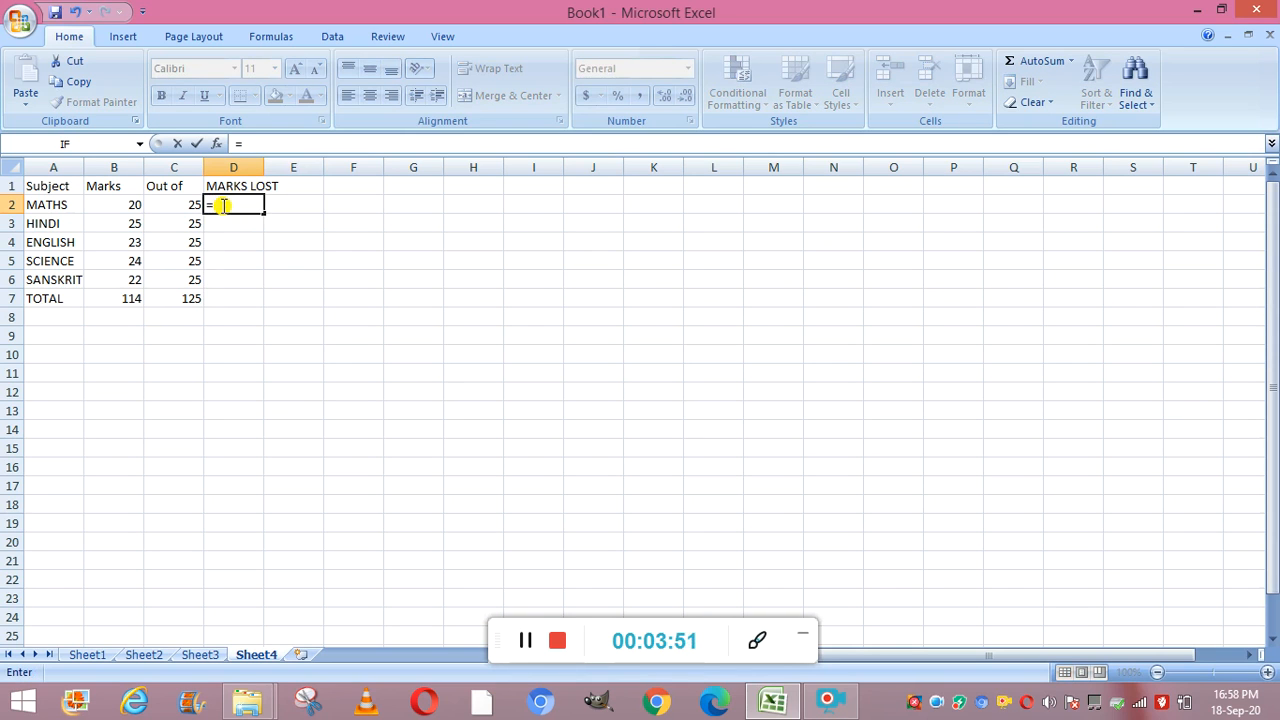
{"action": "left_click", "coordinate": [524, 640]}
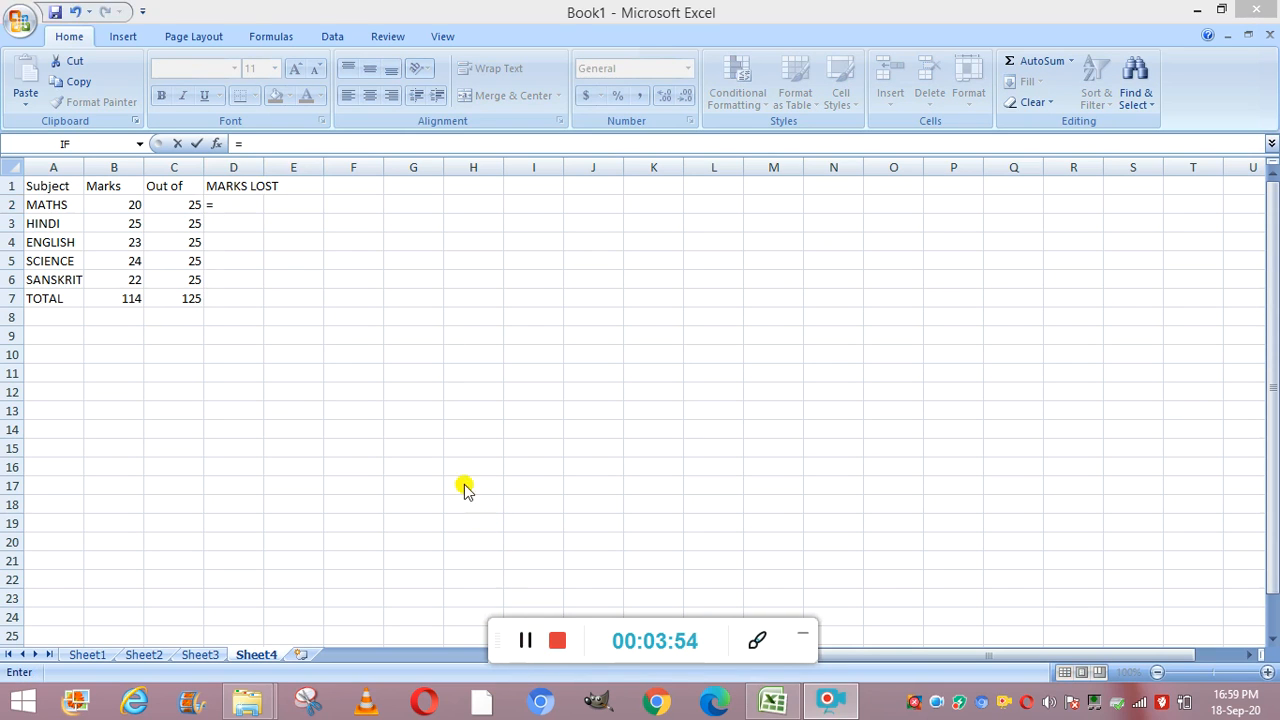
{"action": "left_click", "coordinate": [222, 202]}
{"action": "type", "text": "C2-"}
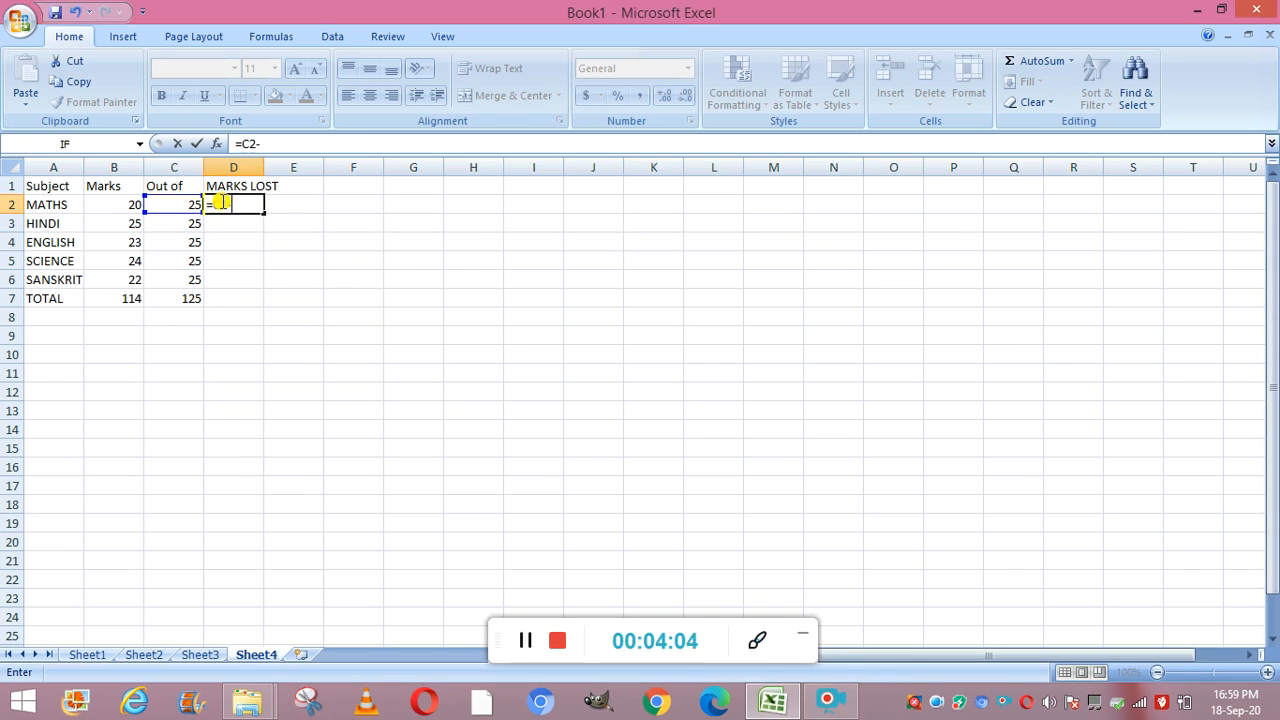
{"action": "type", "text": "B2"}
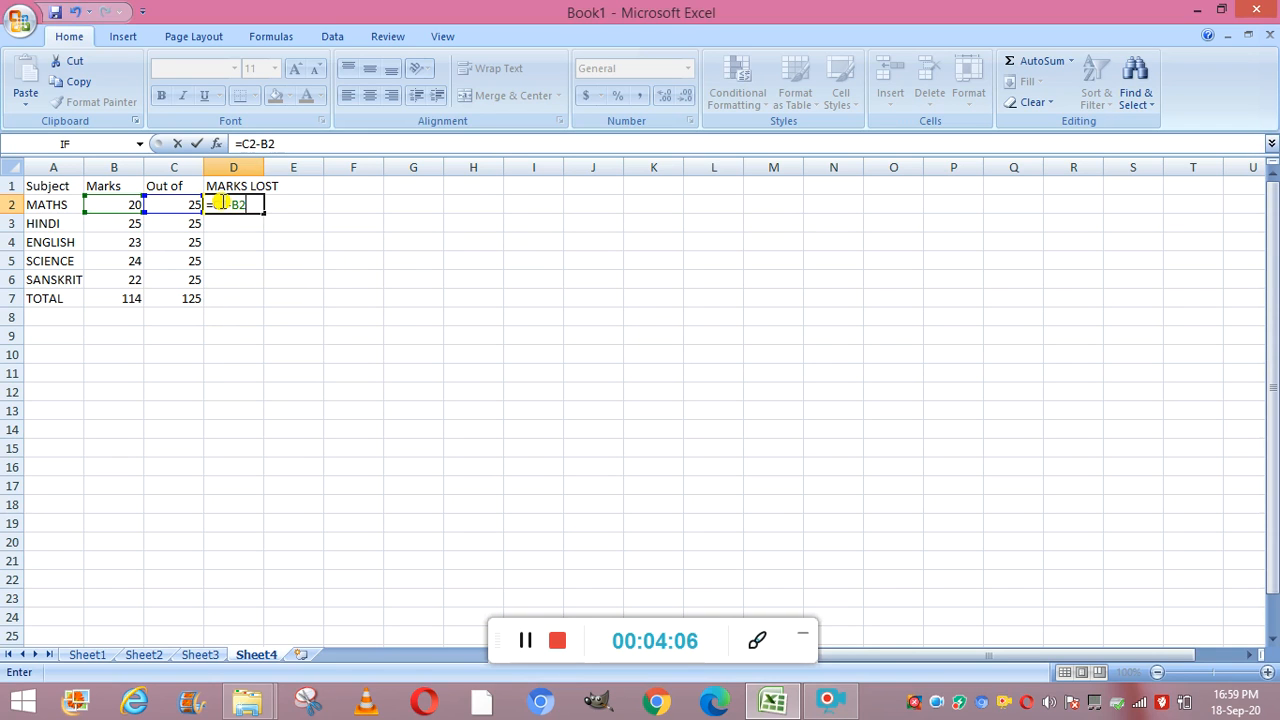
{"action": "key", "text": "Return"}
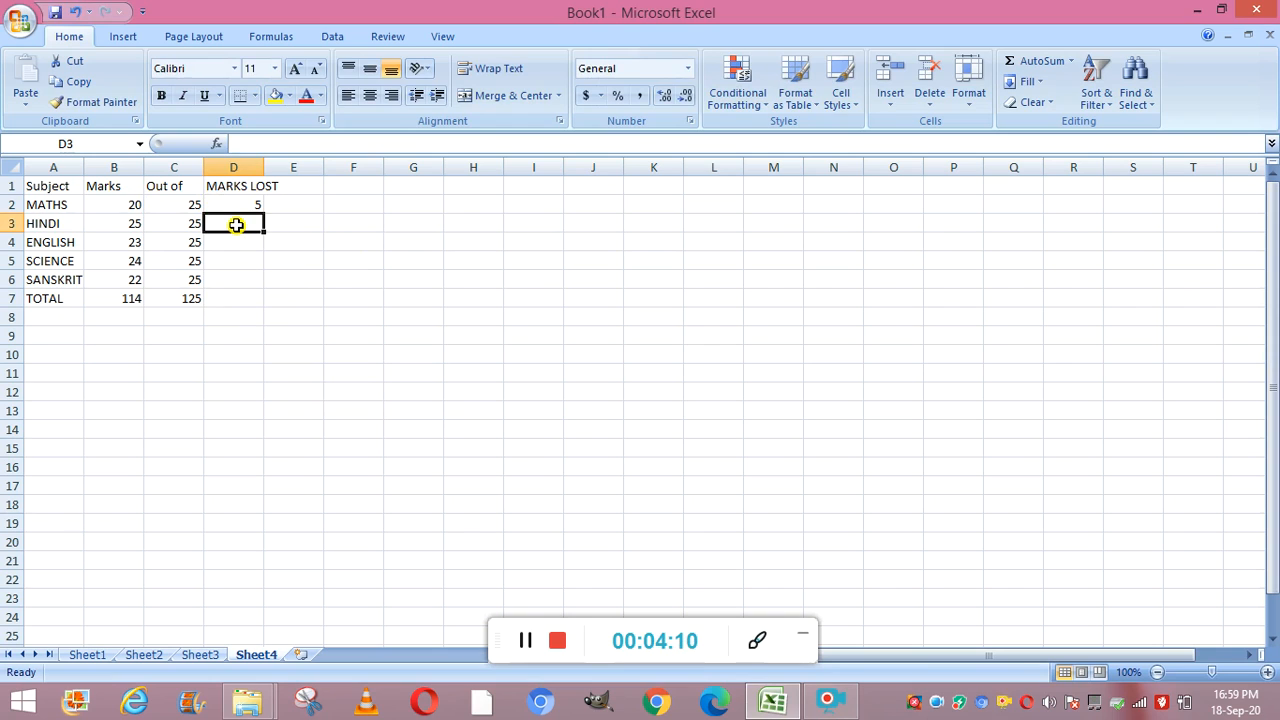
Step: Calculate the marks lost for HINDI in cell D3 with the formula =C3-B3
{"action": "type", "text": "="}
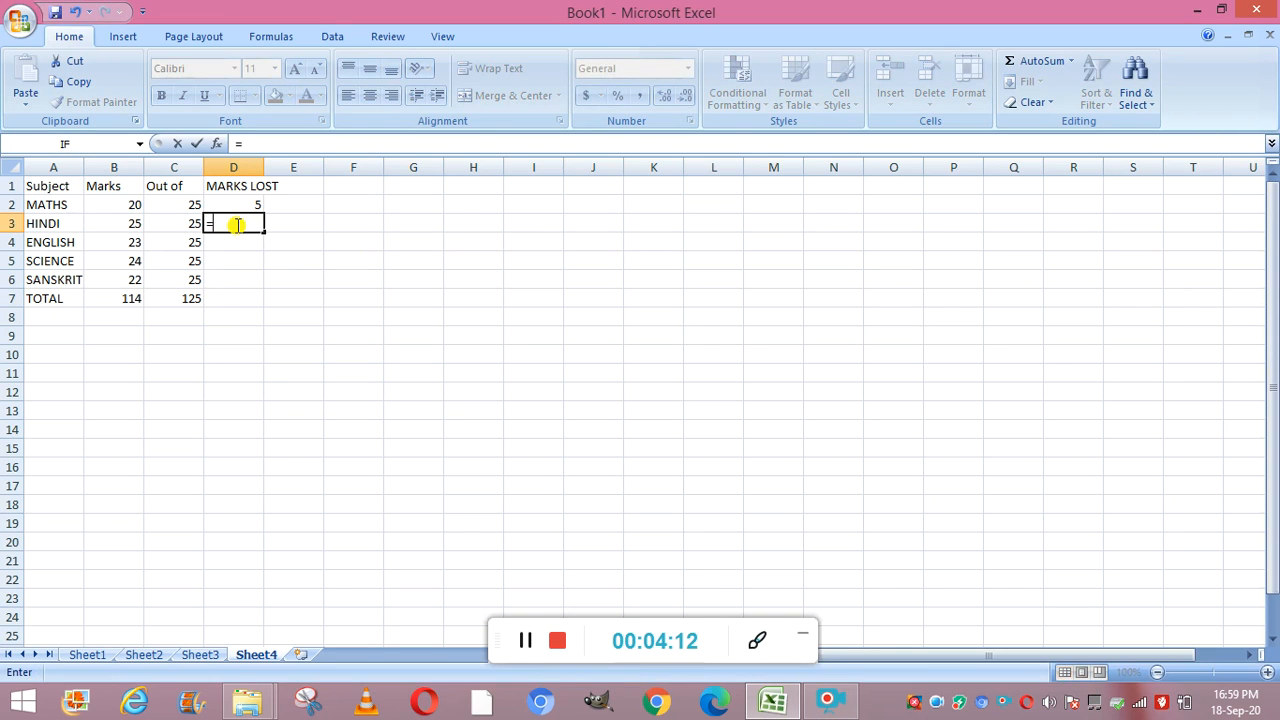
{"action": "type", "text": "C3-B3"}
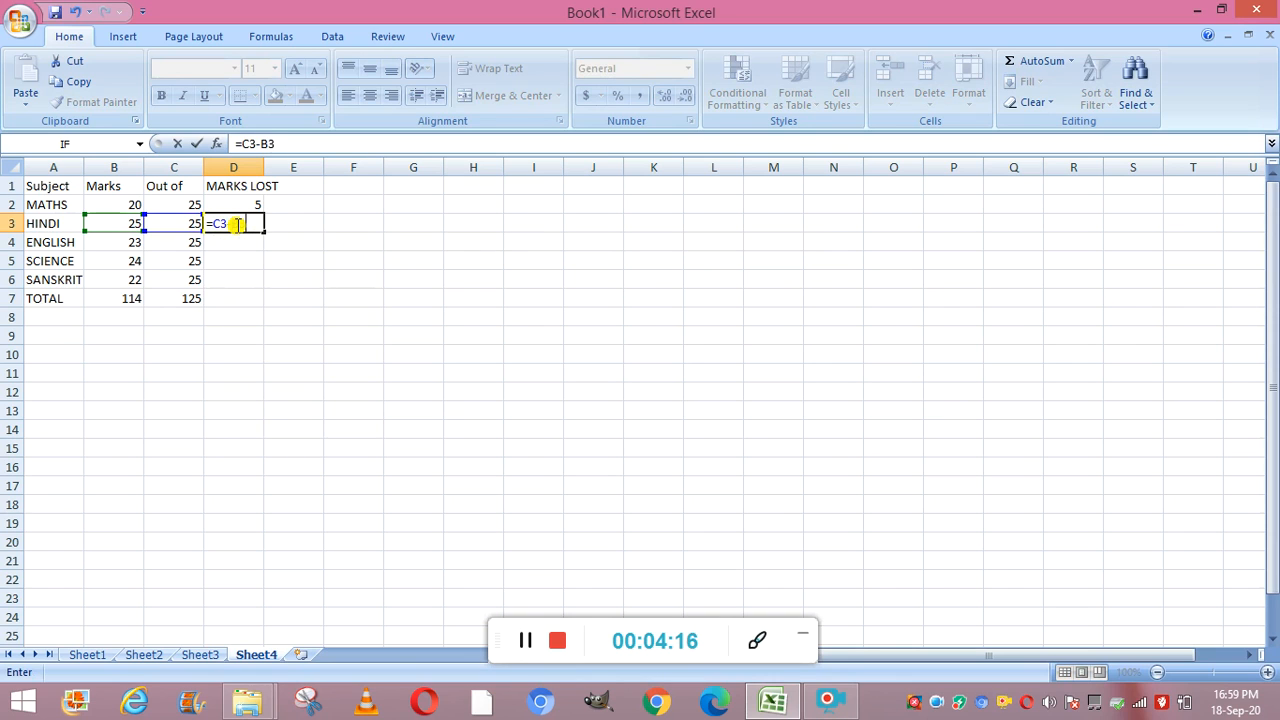
{"action": "key", "text": "Return"}
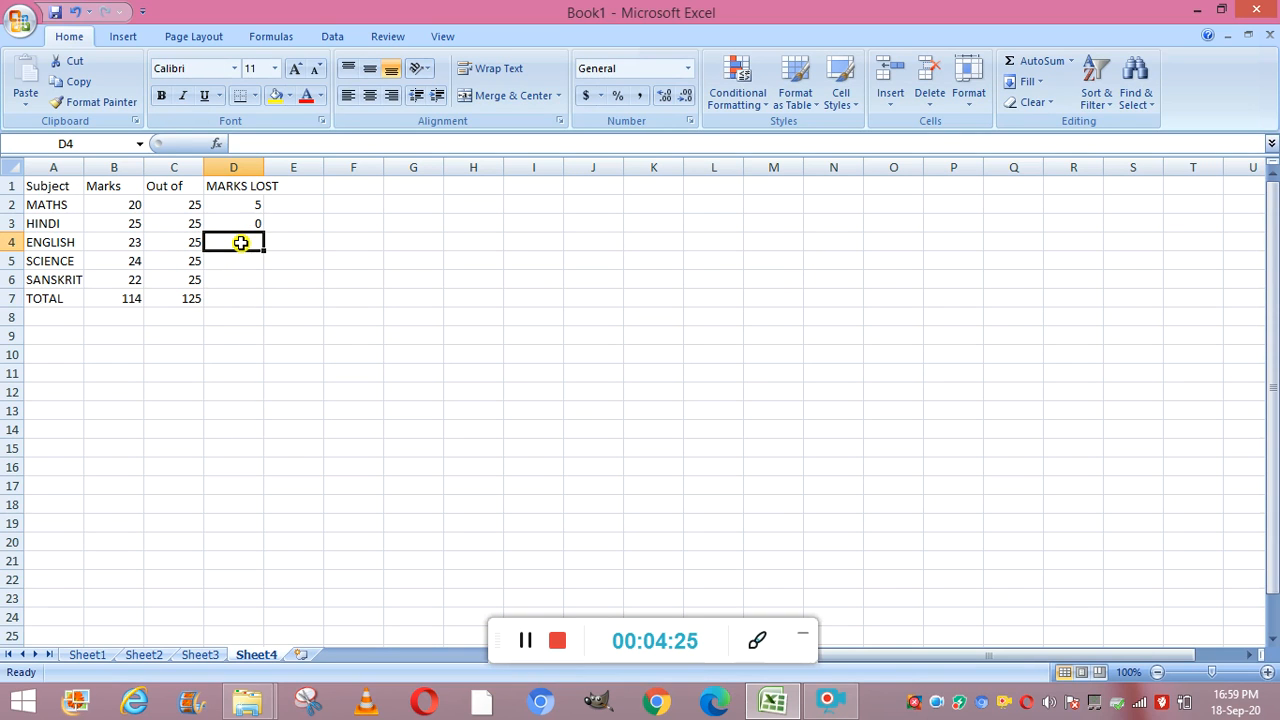
Step: Calculate the marks lost for ENGLISH in cell D4 with the formula =C4-B4
{"action": "type", "text": "="}
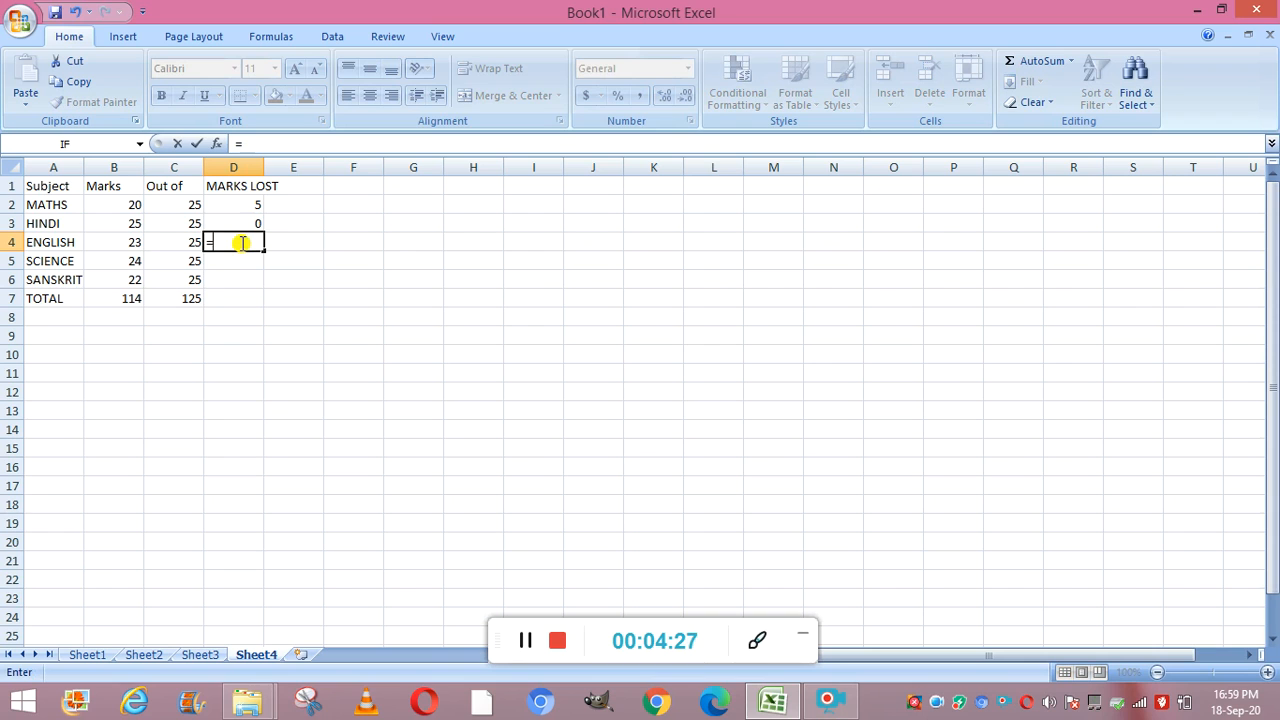
{"action": "type", "text": "C"}
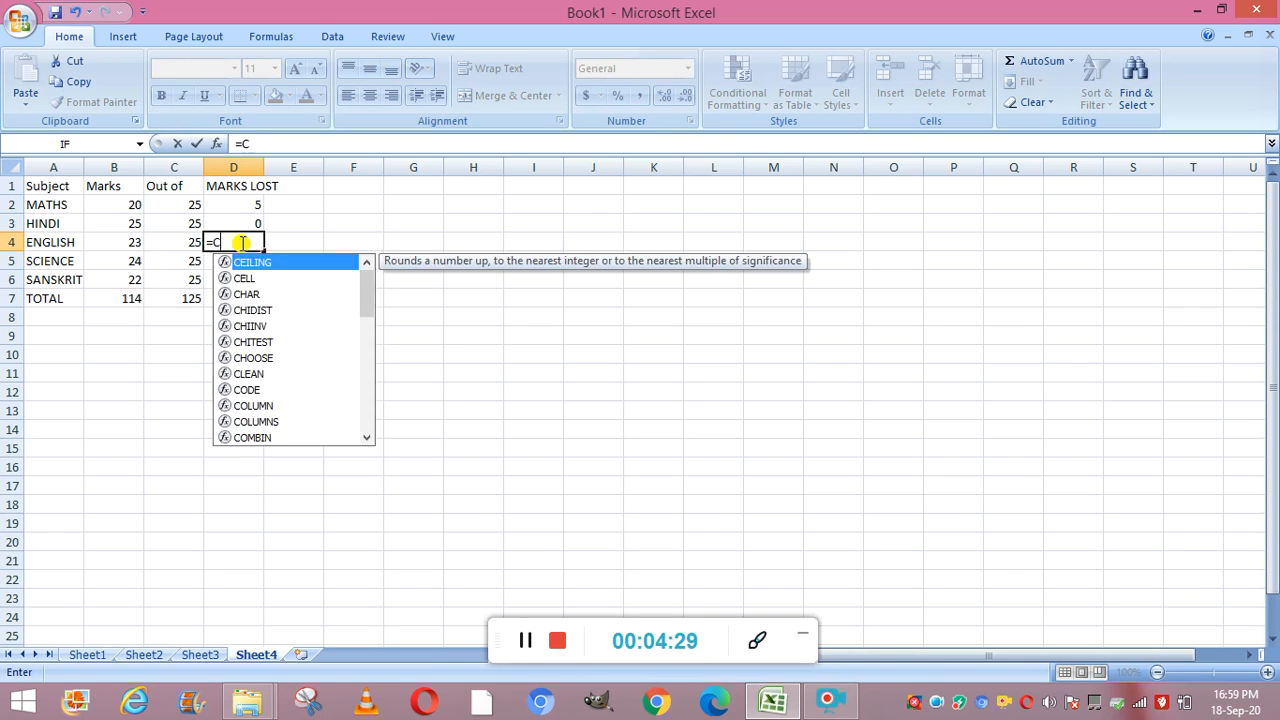
{"action": "type", "text": "4-B4"}
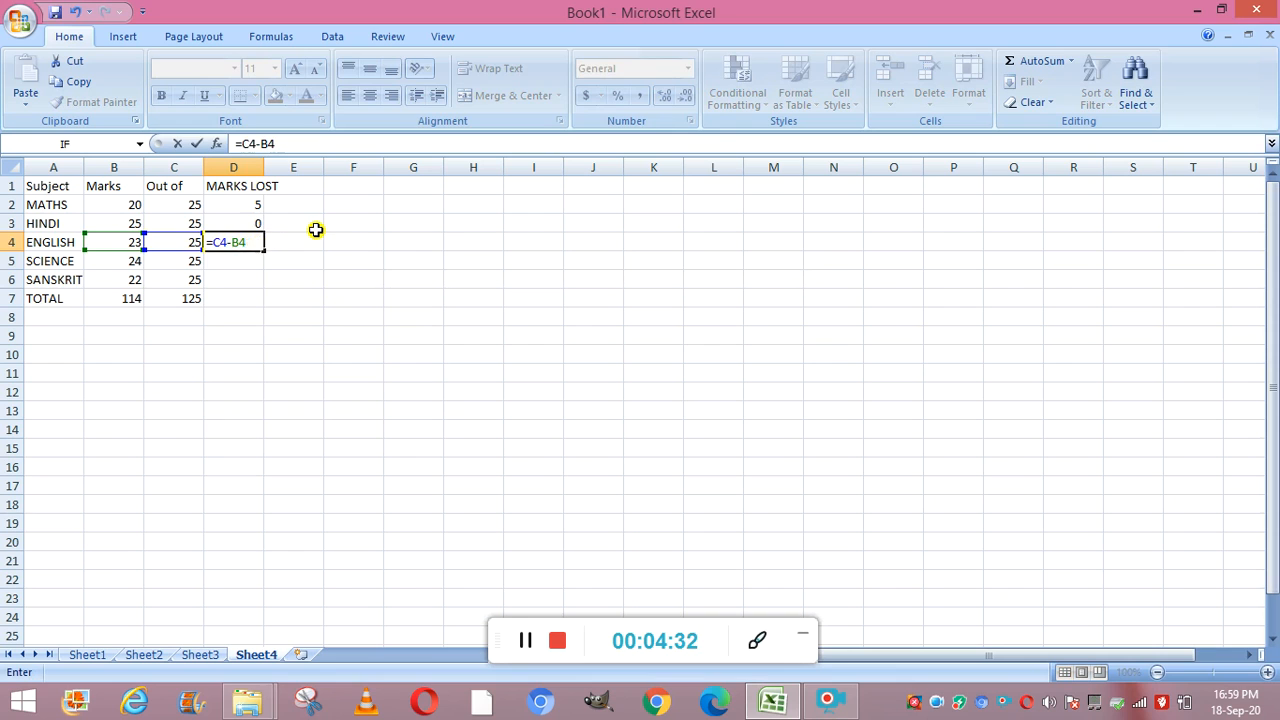
{"action": "key", "text": "Return"}
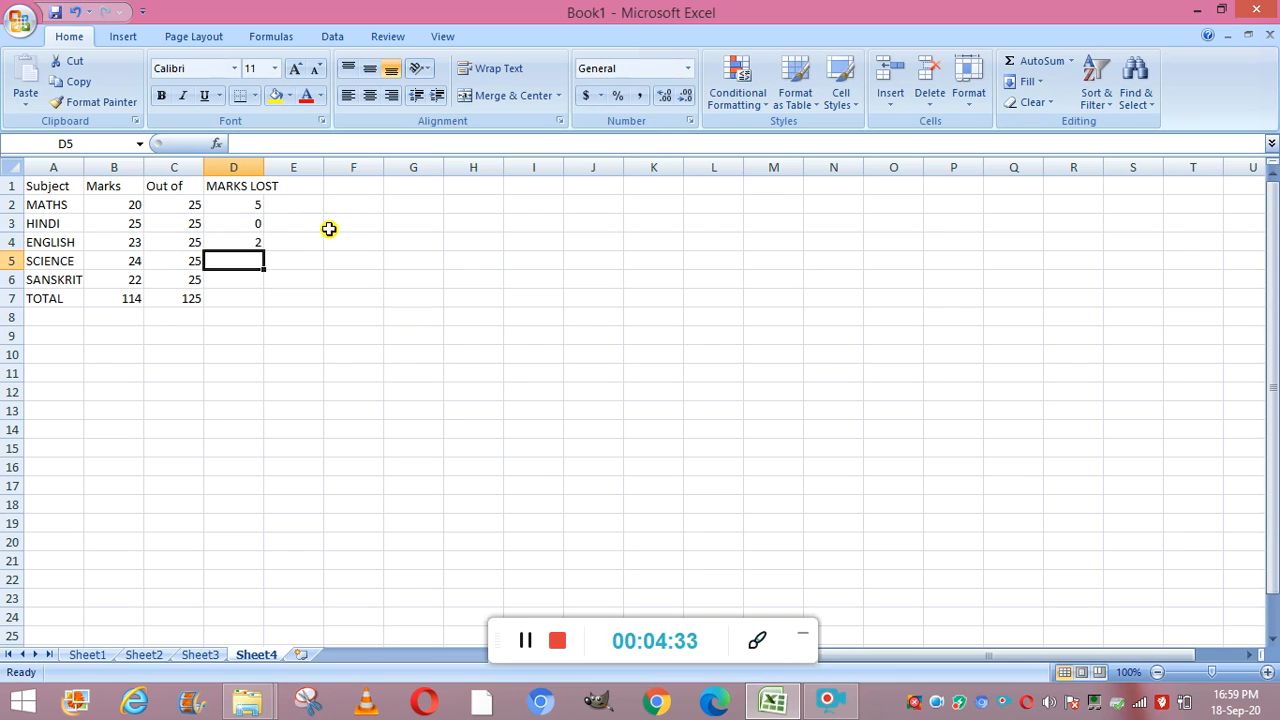
{"action": "left_click", "coordinate": [525, 643]}
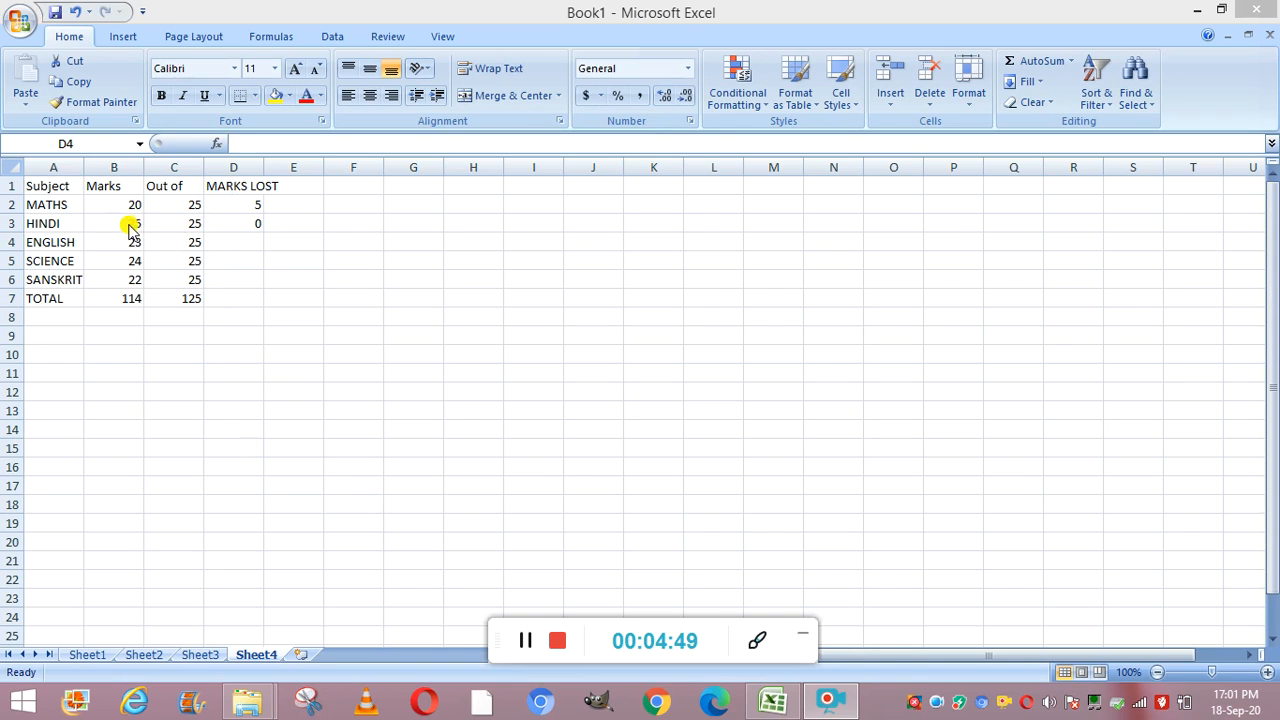
Step: Fill the marks-lost formula from cell D3 down through D6 for the remaining subjects
{"action": "left_click", "coordinate": [239, 221]}
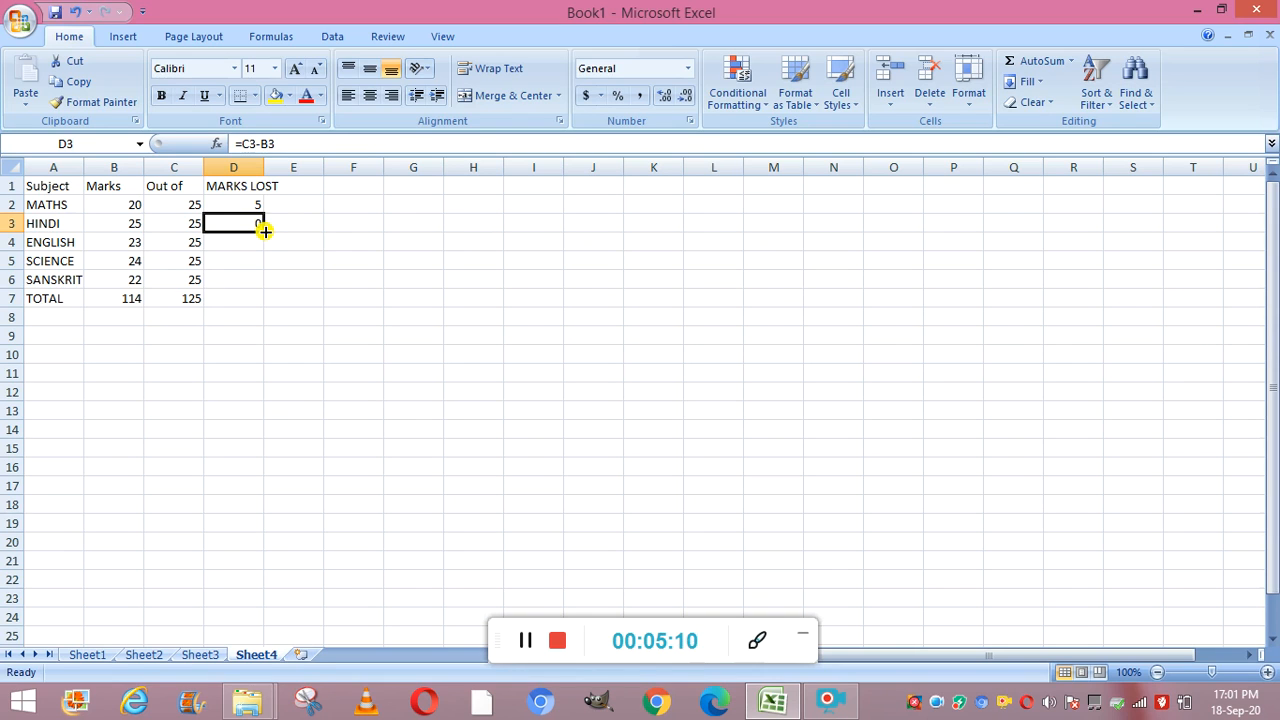
{"action": "left_click_drag", "start_coordinate": [265, 231], "coordinate": [258, 282]}
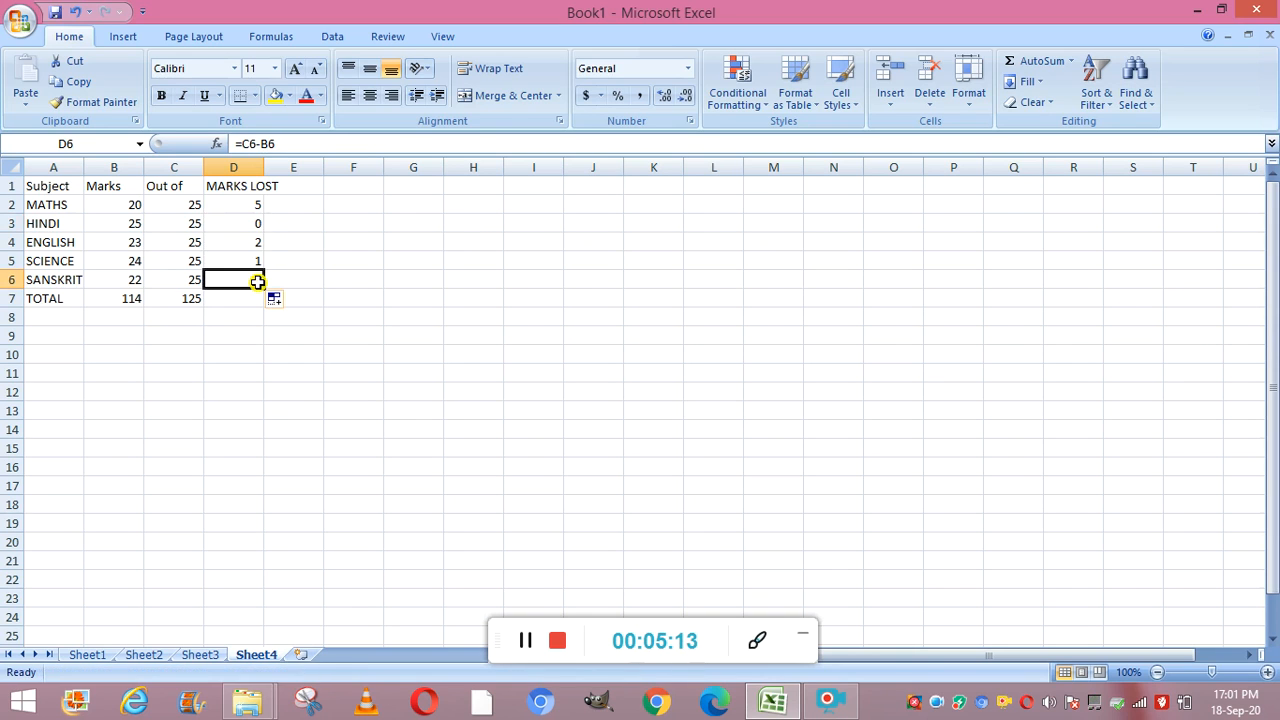
{"action": "left_click", "coordinate": [351, 240]}
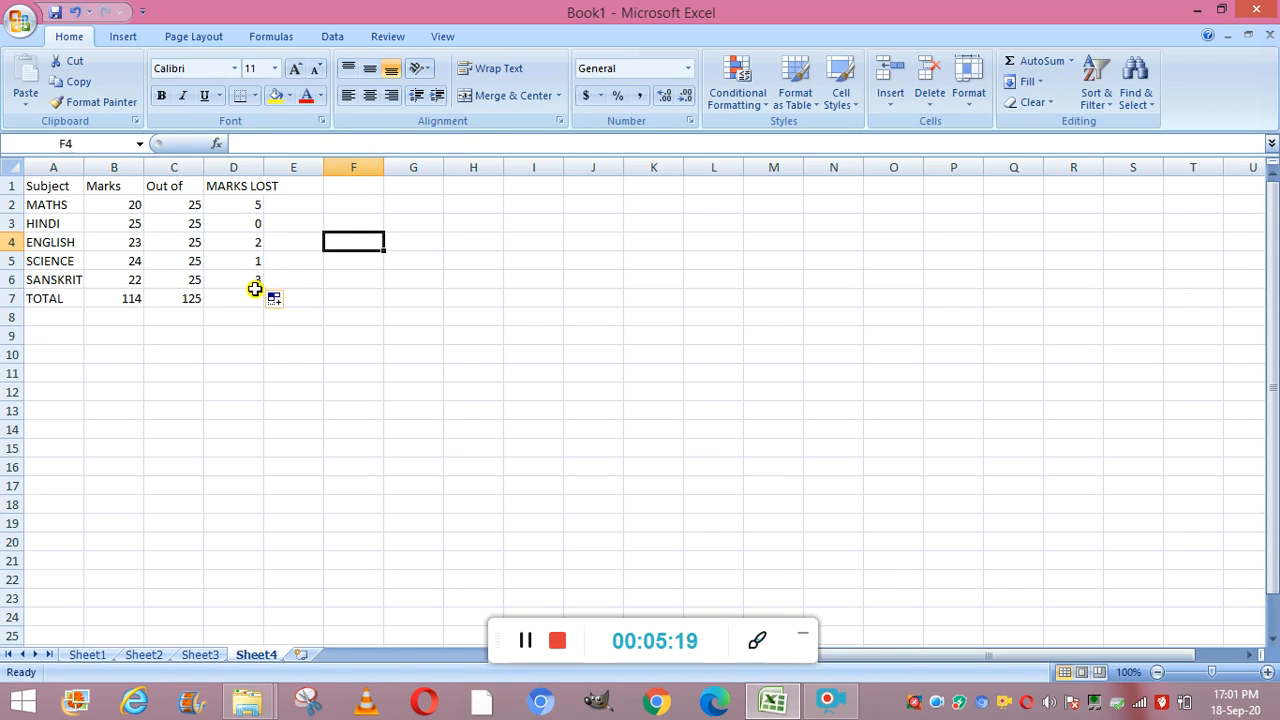
{"action": "left_click", "coordinate": [525, 637]}
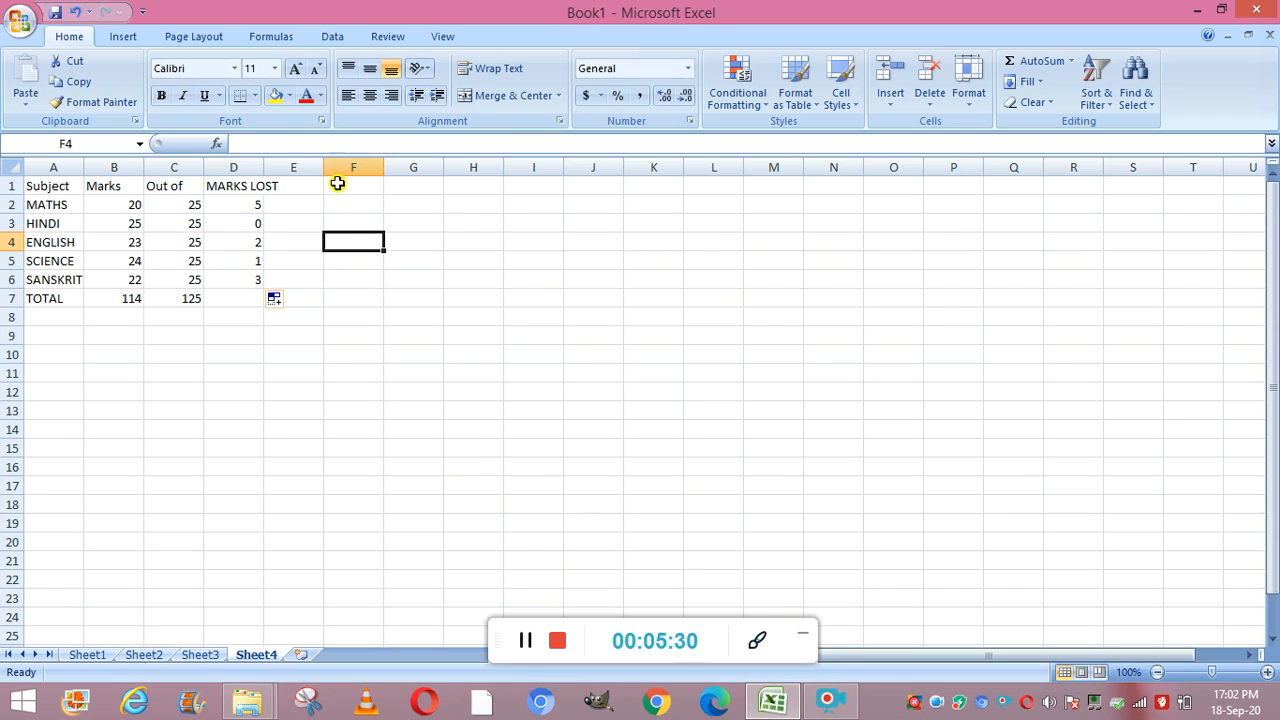
Step: Multiply the MATHS marks lost by the MATHS marks in cell F3 with the formula =D2*B2
{"action": "left_click", "coordinate": [342, 224]}
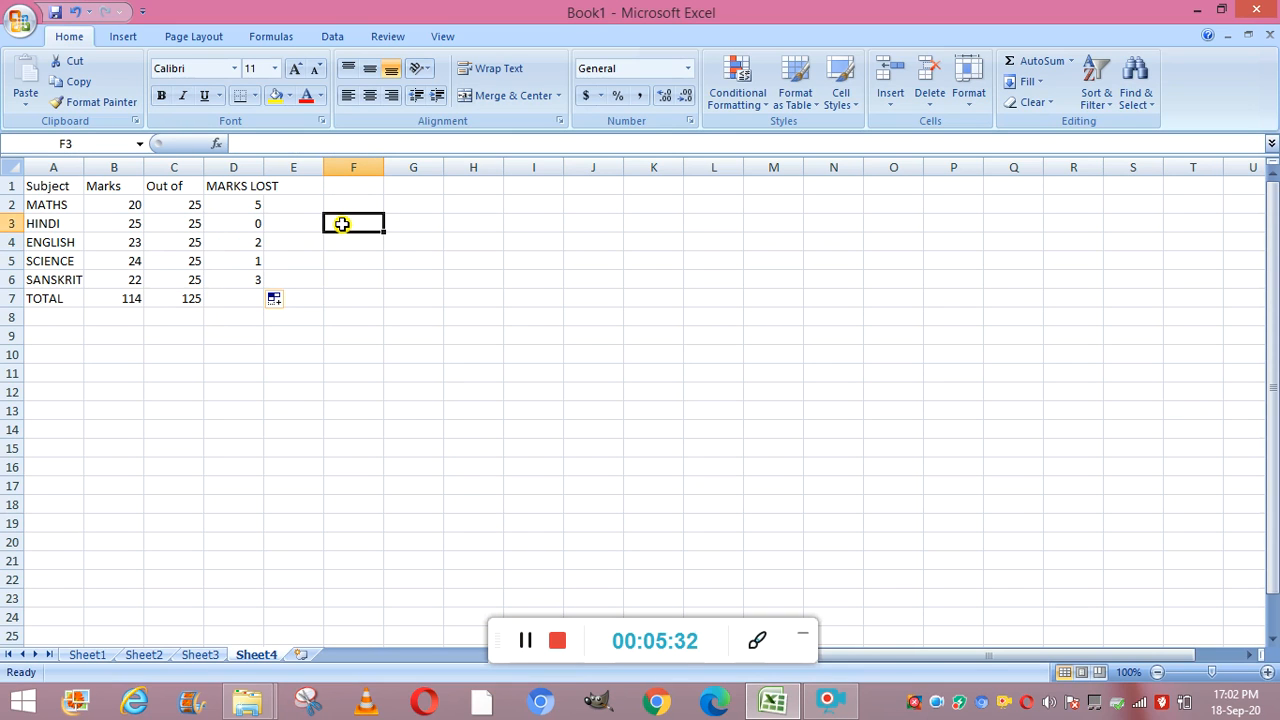
{"action": "type", "text": "="}
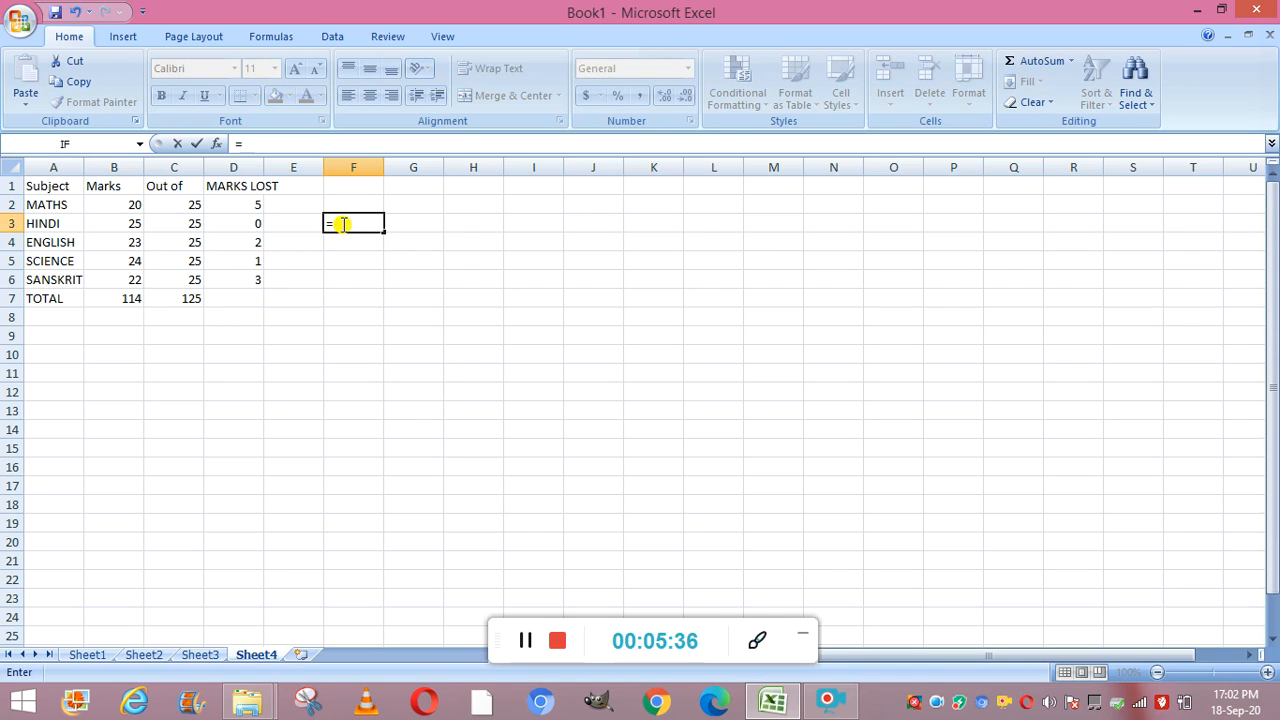
{"action": "type", "text": "5"}
{"action": "left_click", "coordinate": [247, 206]}
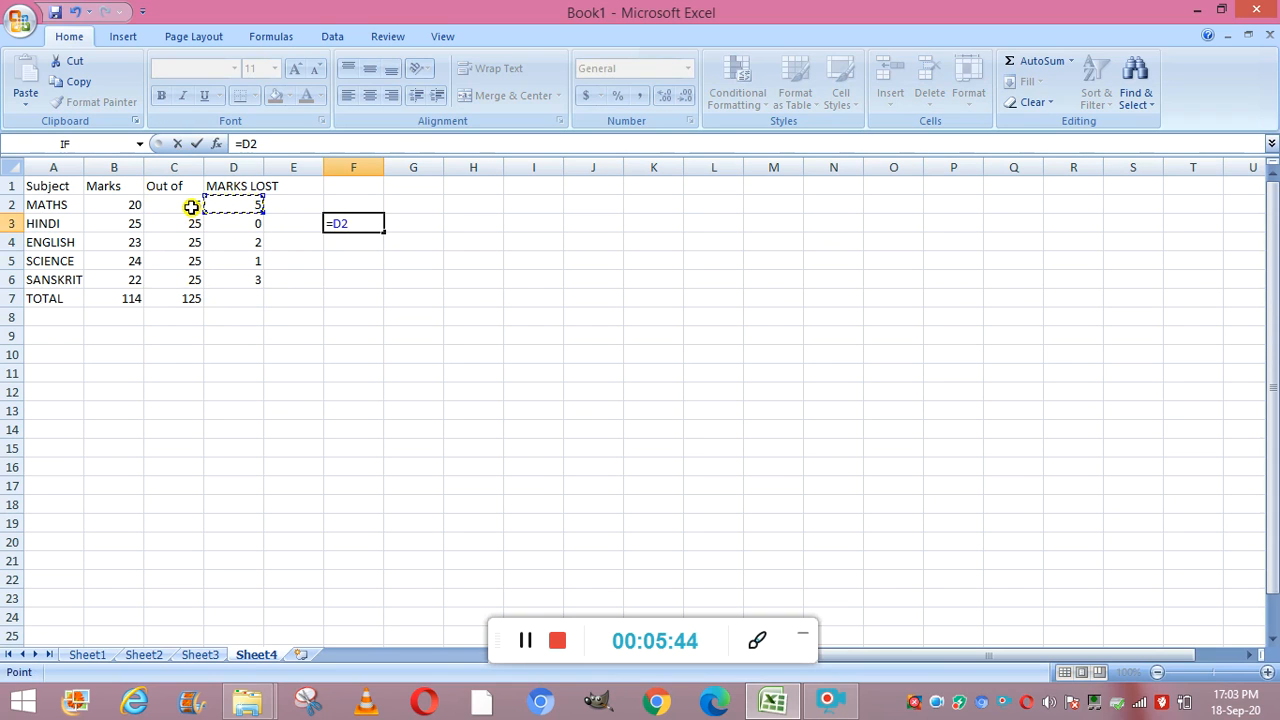
{"action": "left_click", "coordinate": [132, 206]}
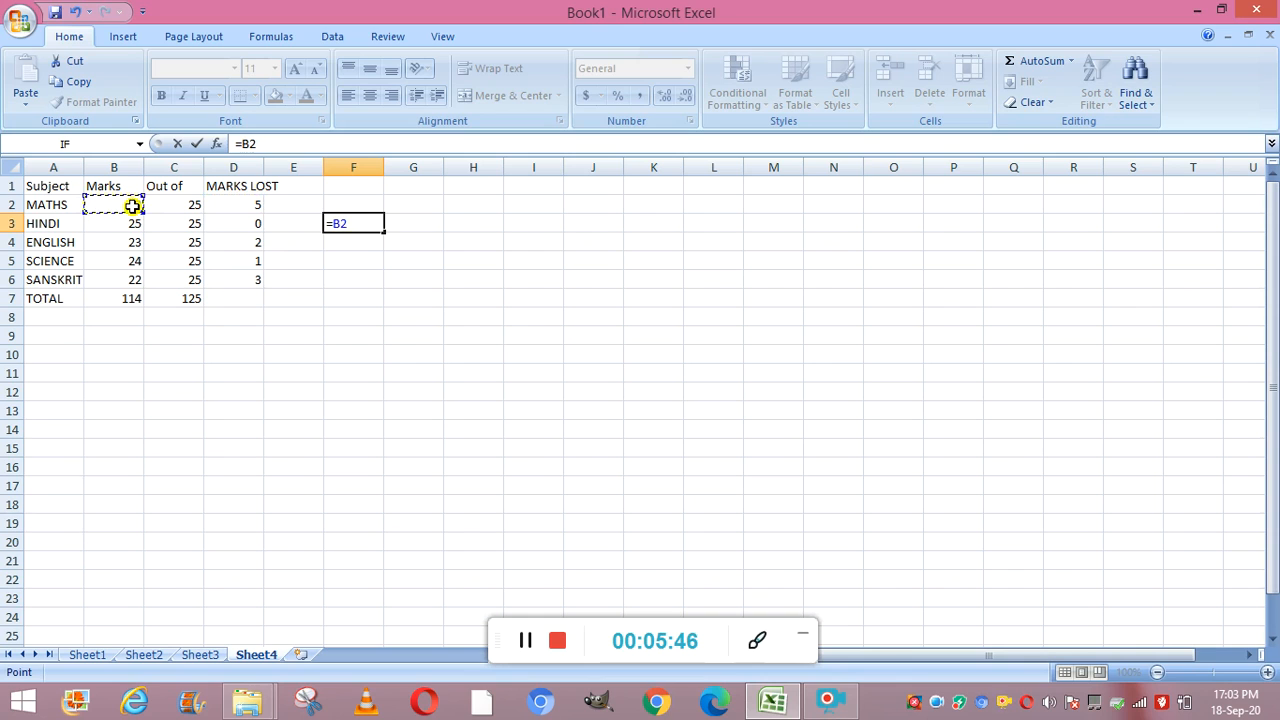
{"action": "left_click", "coordinate": [340, 224]}
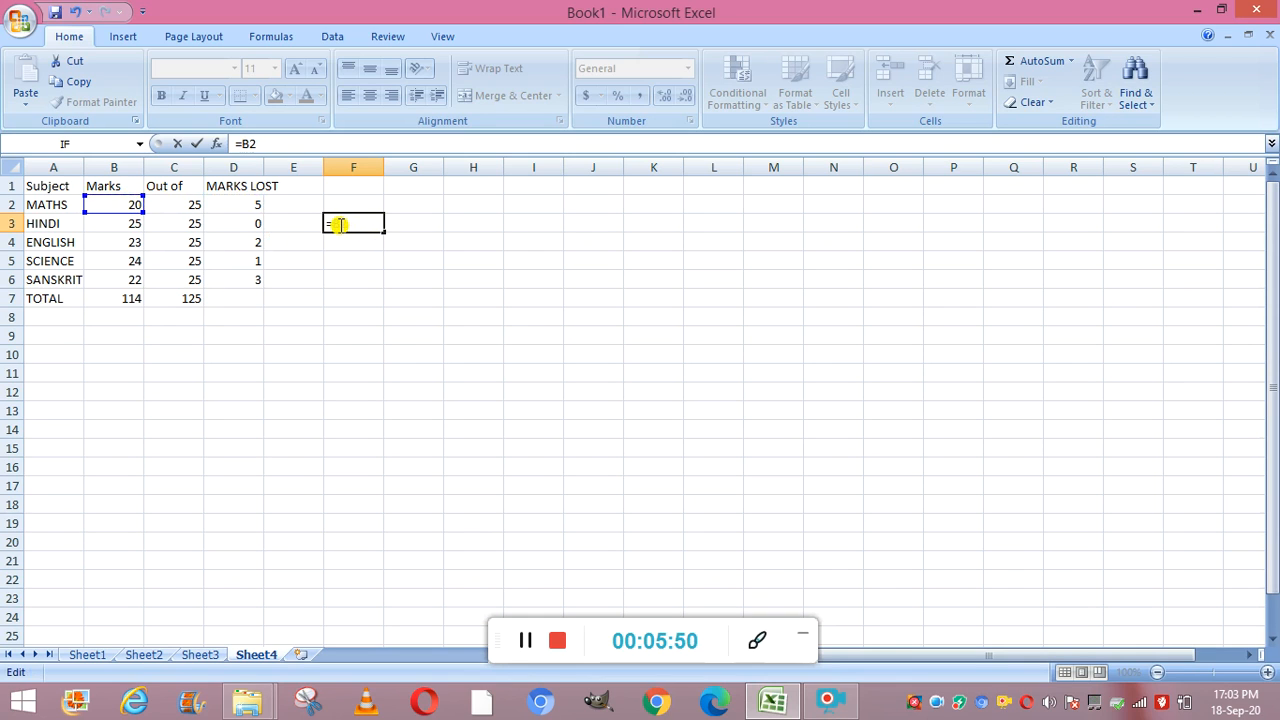
{"action": "key", "text": "BackSpace"}
{"action": "type", "text": "D"}
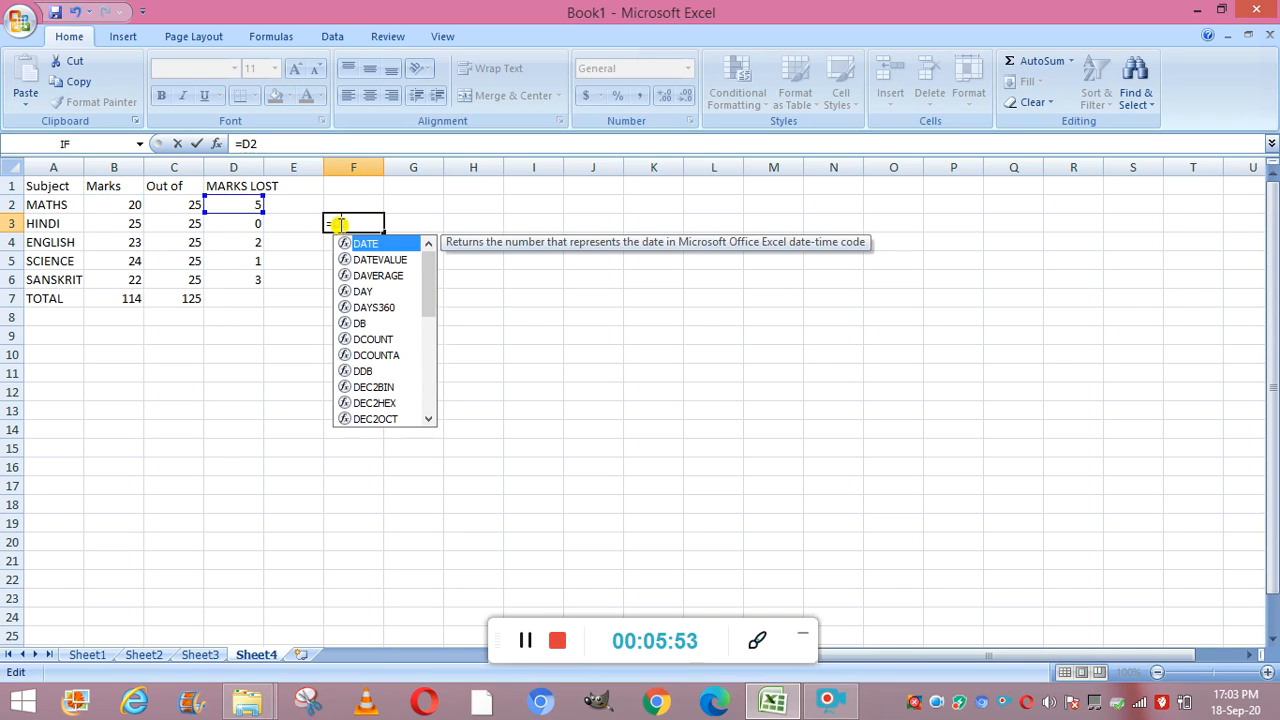
{"action": "left_click", "coordinate": [340, 224]}
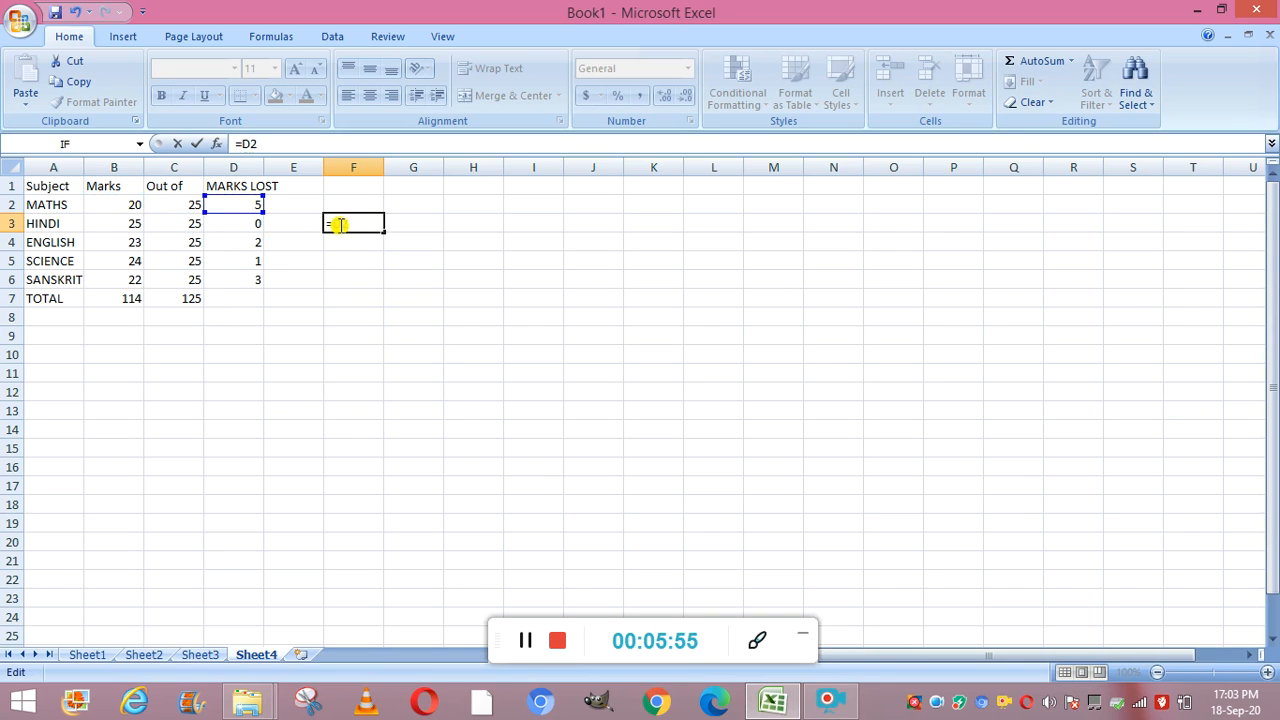
{"action": "type", "text": "*B2"}
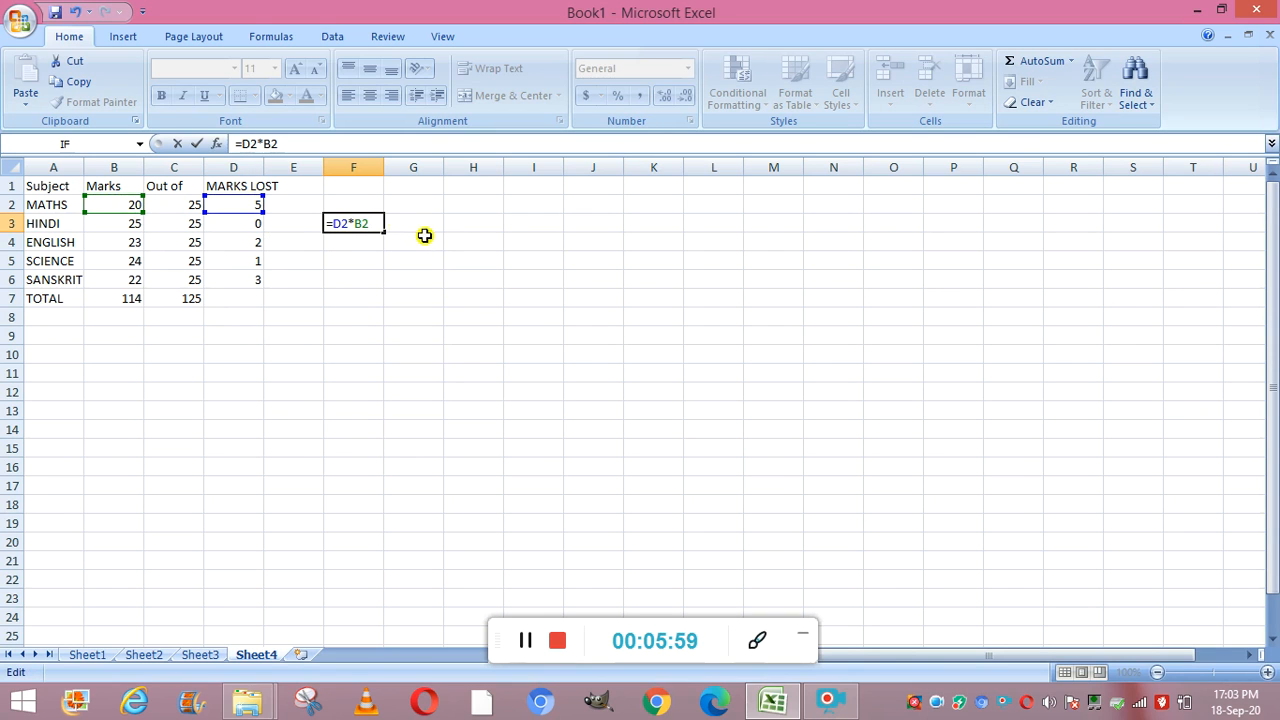
{"action": "key", "text": "Return"}
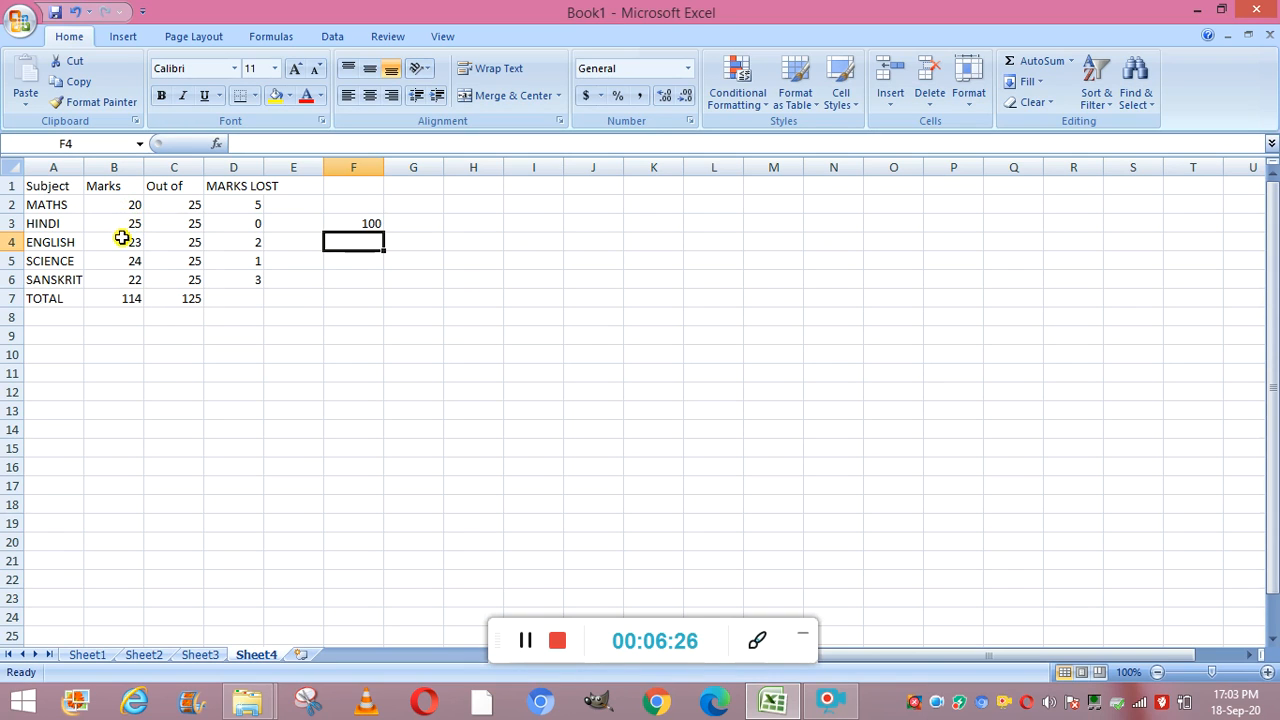
Step: Clear the Out of total in cell C7 and recreate it by applying the AutoSum Sum function to C2:C6
{"action": "left_click", "coordinate": [183, 299]}
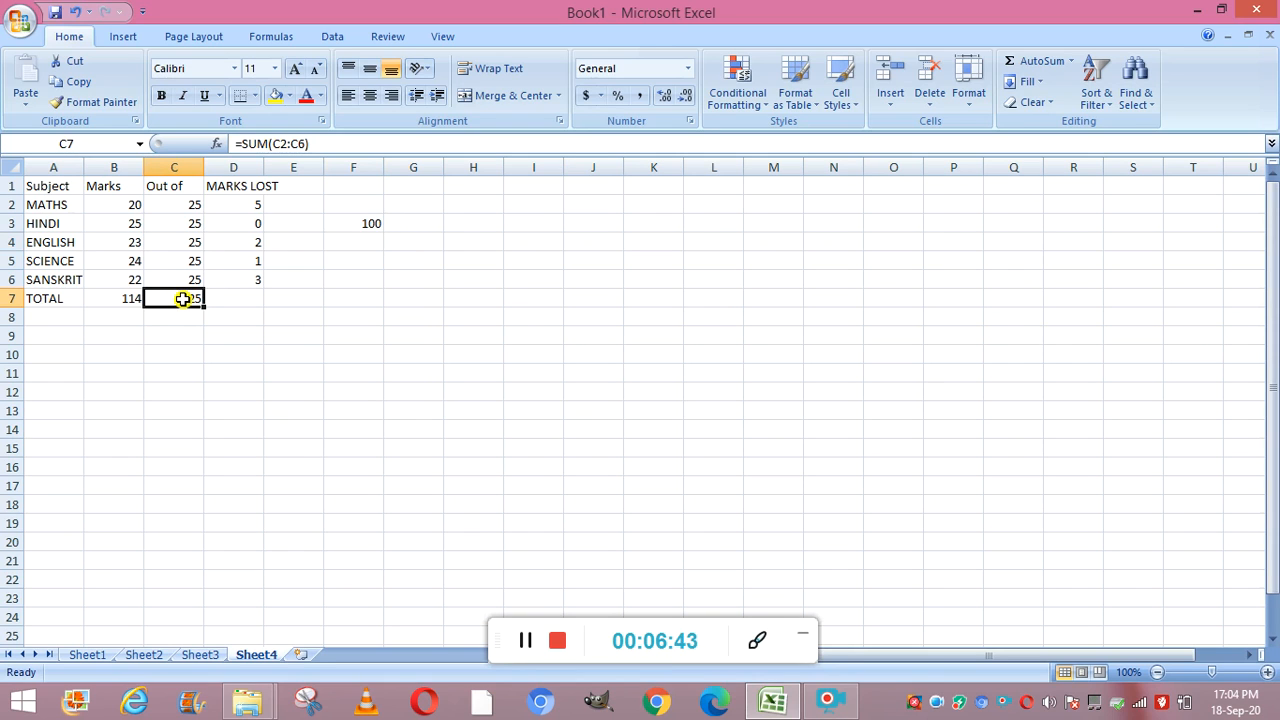
{"action": "key", "text": "Delete"}
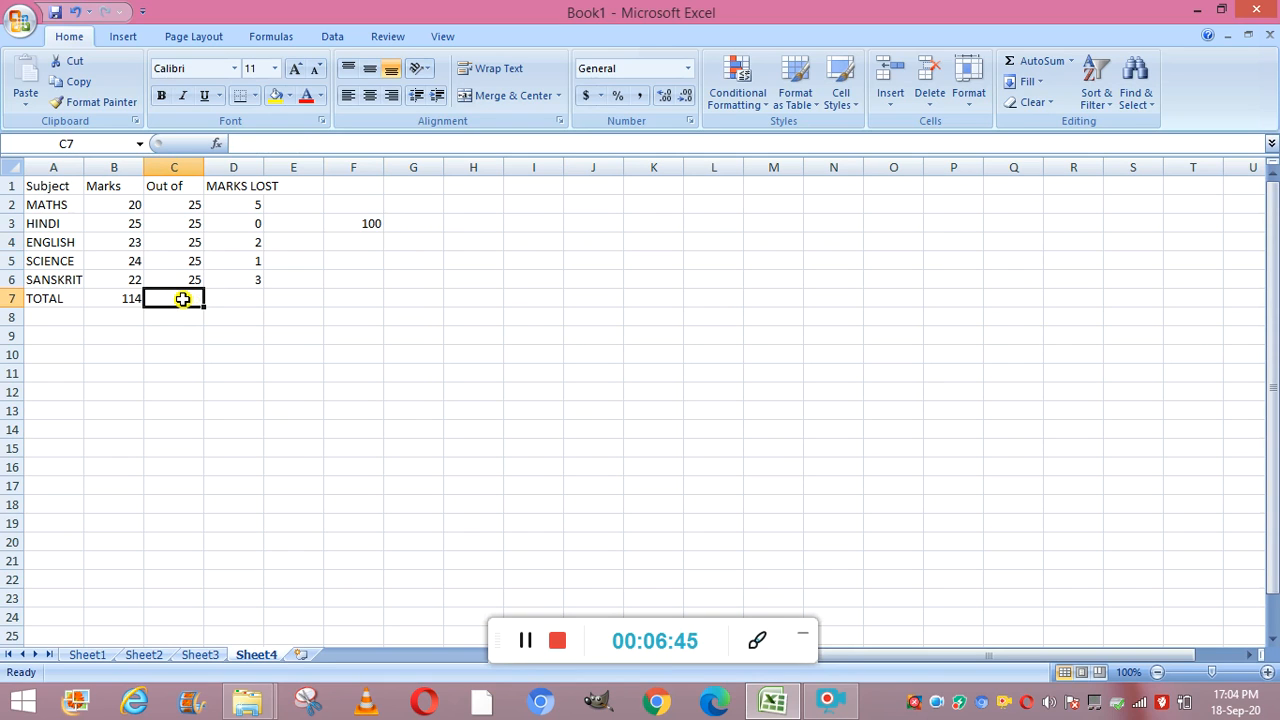
{"action": "left_click", "coordinate": [179, 203]}
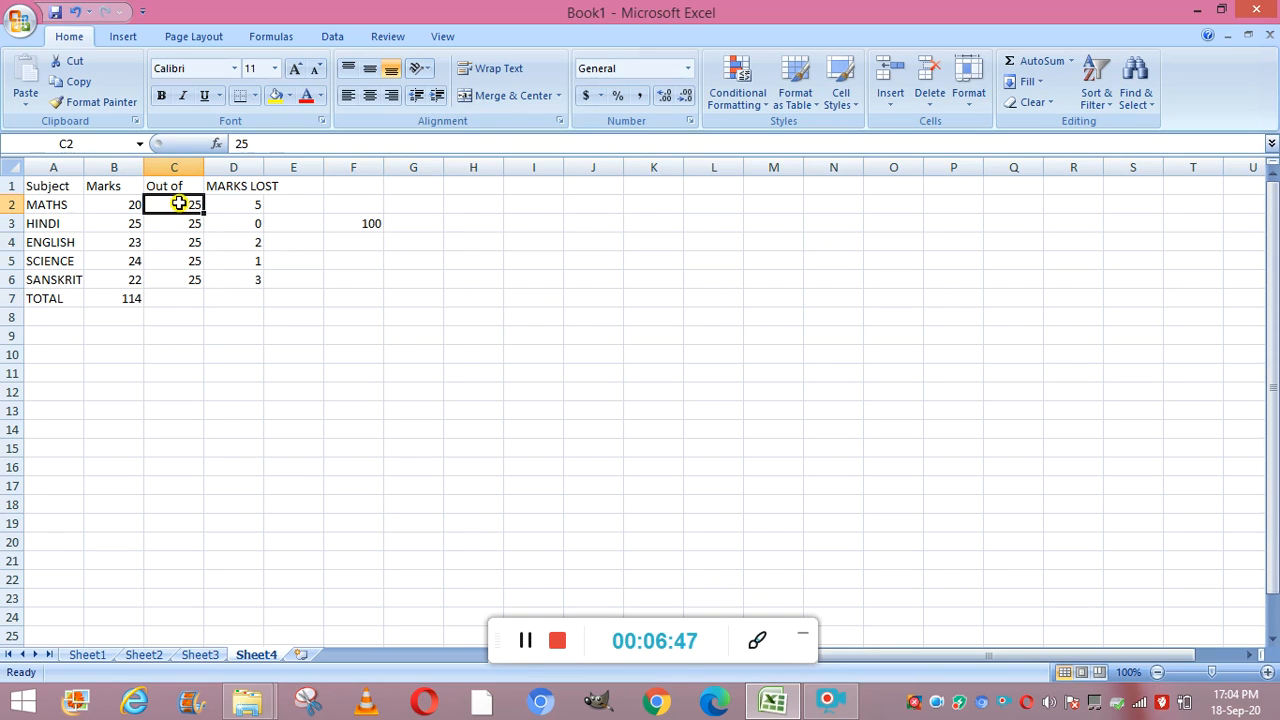
{"action": "key", "text": "shift+Down"}
{"action": "key", "text": "shift+Down"}
{"action": "key", "text": "shift+Down"}
{"action": "key", "text": "shift+Down"}
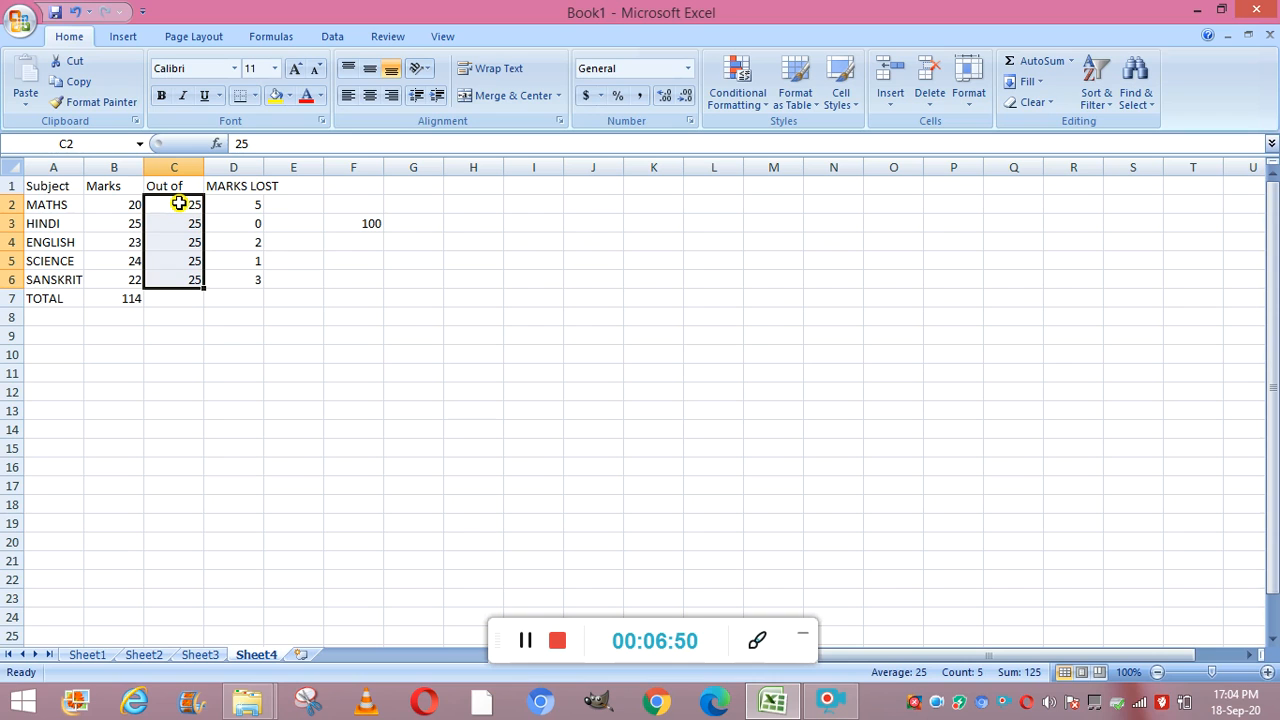
{"action": "left_click", "coordinate": [268, 38]}
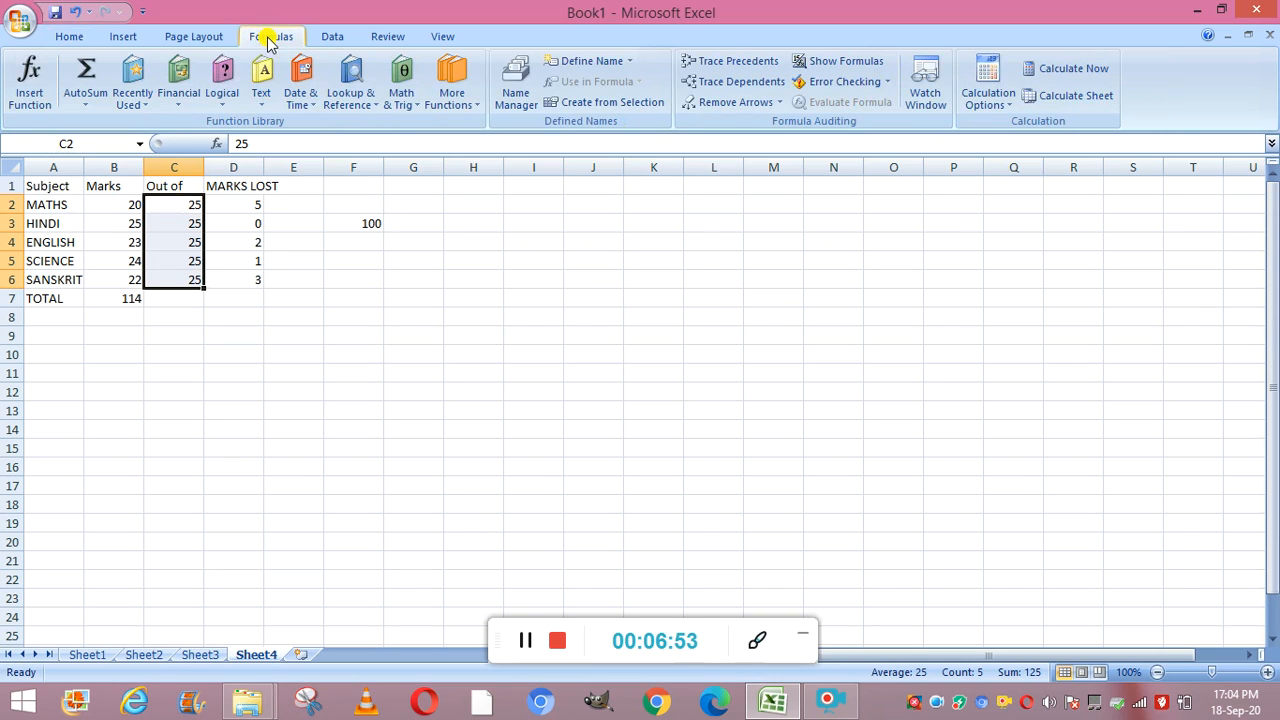
{"action": "left_click", "coordinate": [86, 106]}
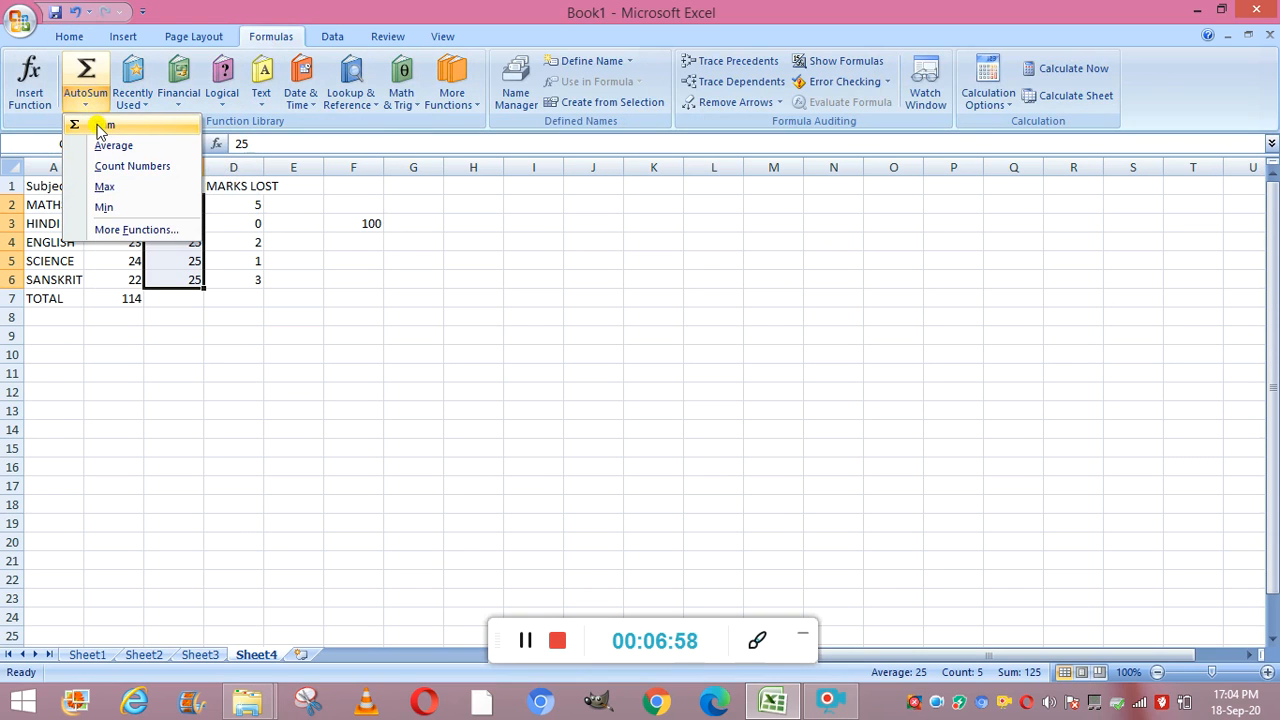
{"action": "left_click", "coordinate": [102, 126]}
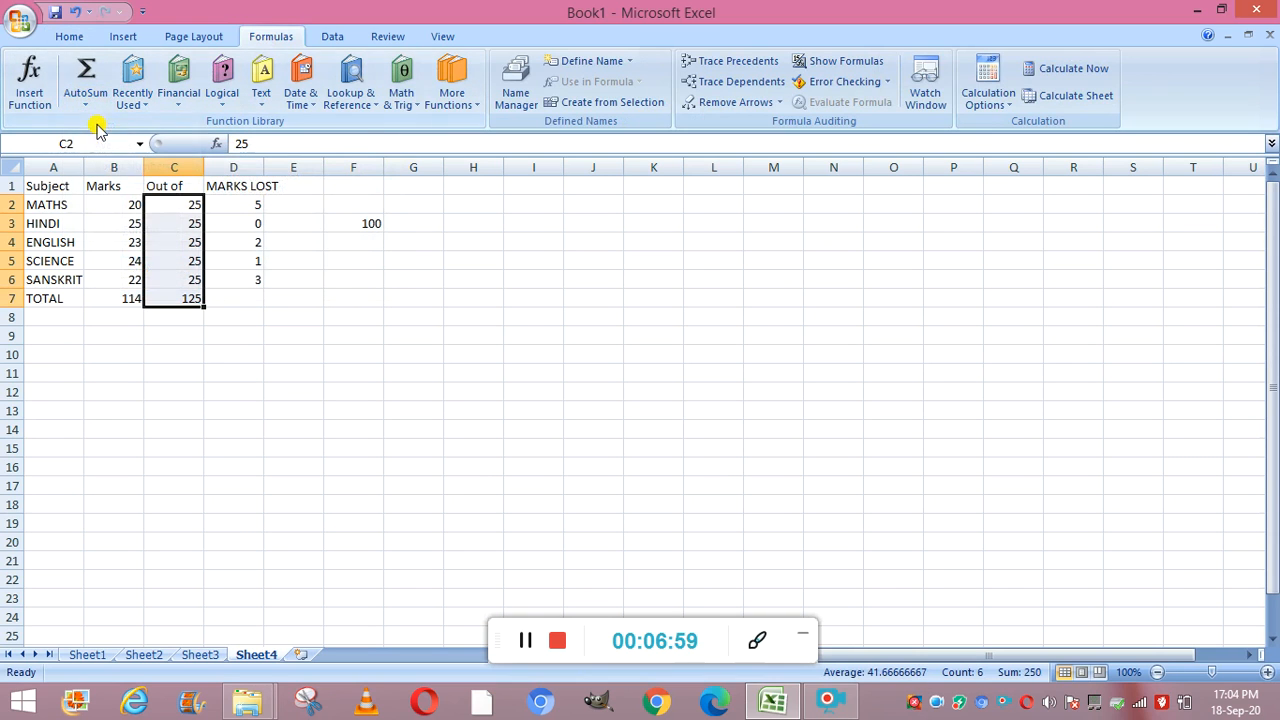
{"action": "left_click", "coordinate": [269, 375]}
{"action": "left_click", "coordinate": [174, 297]}
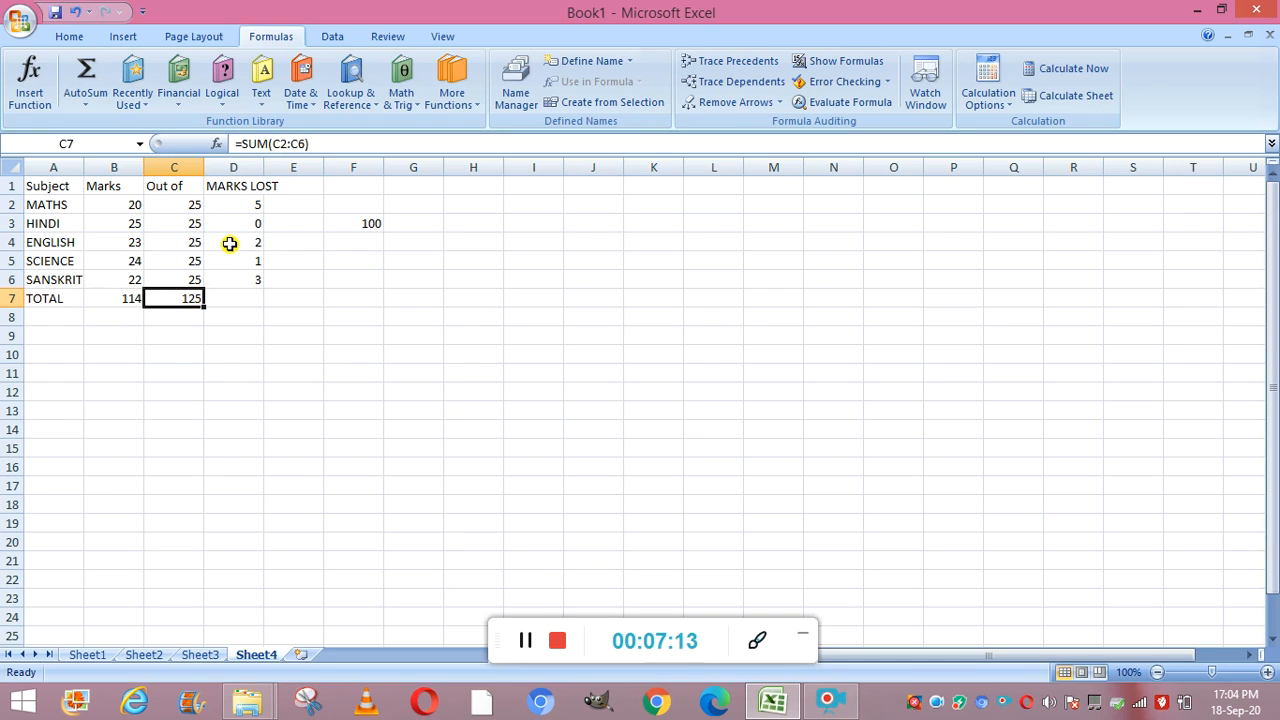
{"action": "left_click", "coordinate": [86, 108]}
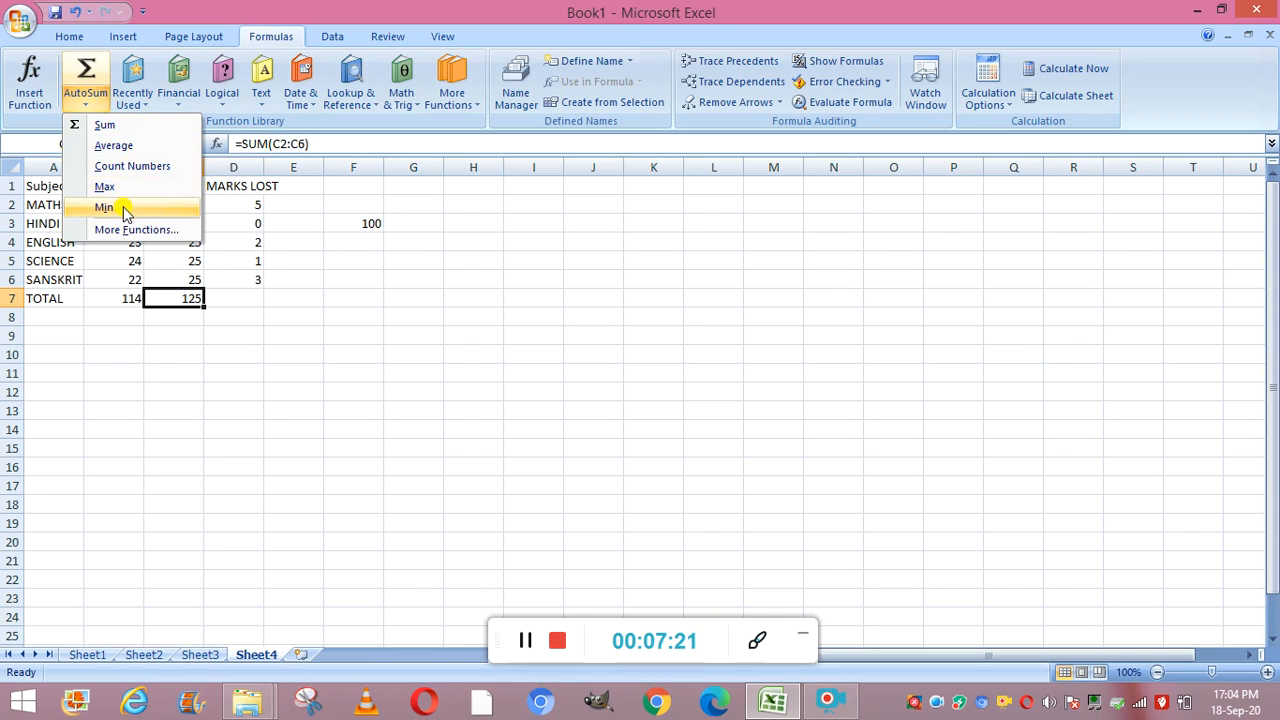
{"action": "left_click", "coordinate": [254, 326]}
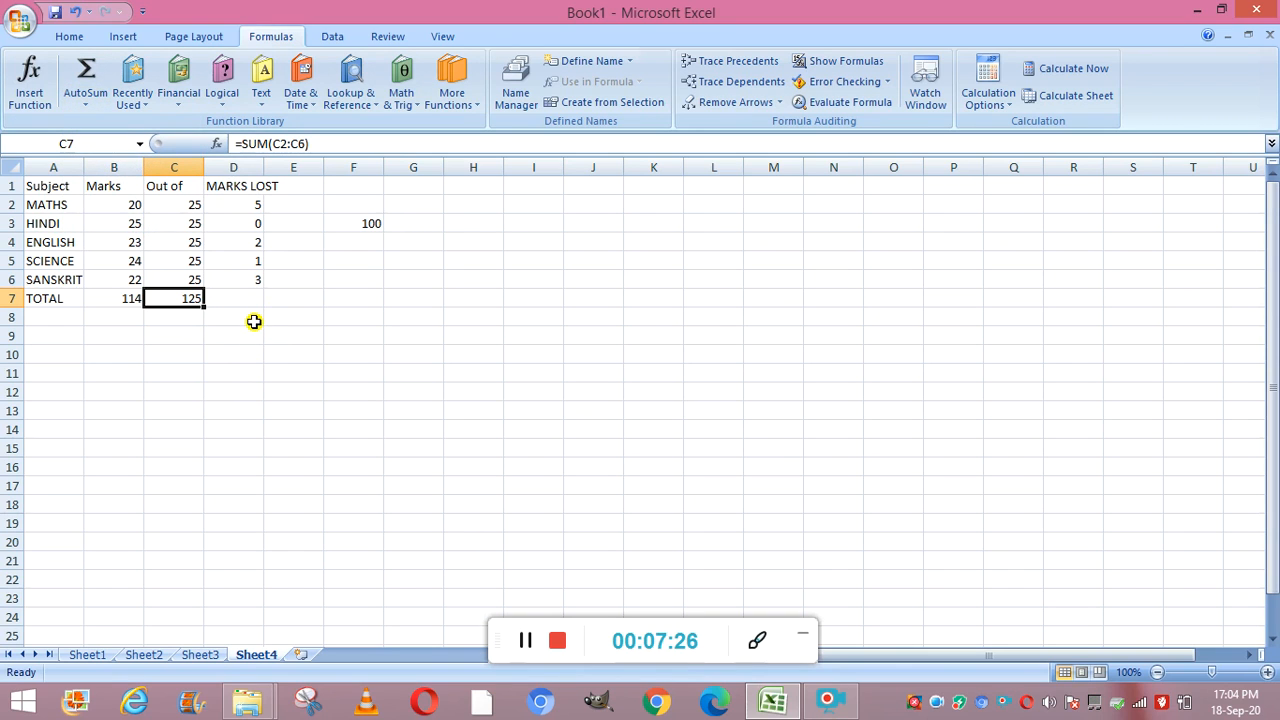
Step: Save the workbook as EXCEL FUNCTIONS in the class 5 > chapter-8 folder, in Excel Workbook format
{"action": "left_click", "coordinate": [22, 25]}
{"action": "mouse_move", "coordinate": [68, 190]}
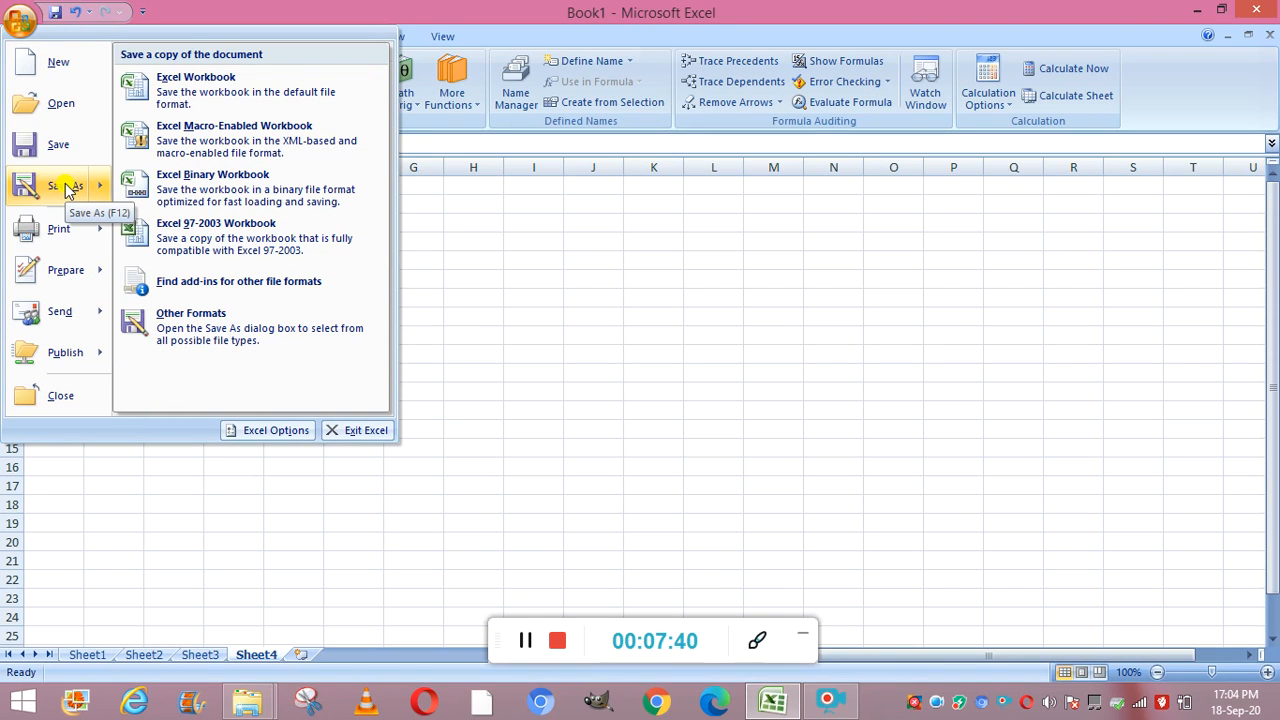
{"action": "left_click", "coordinate": [65, 188]}
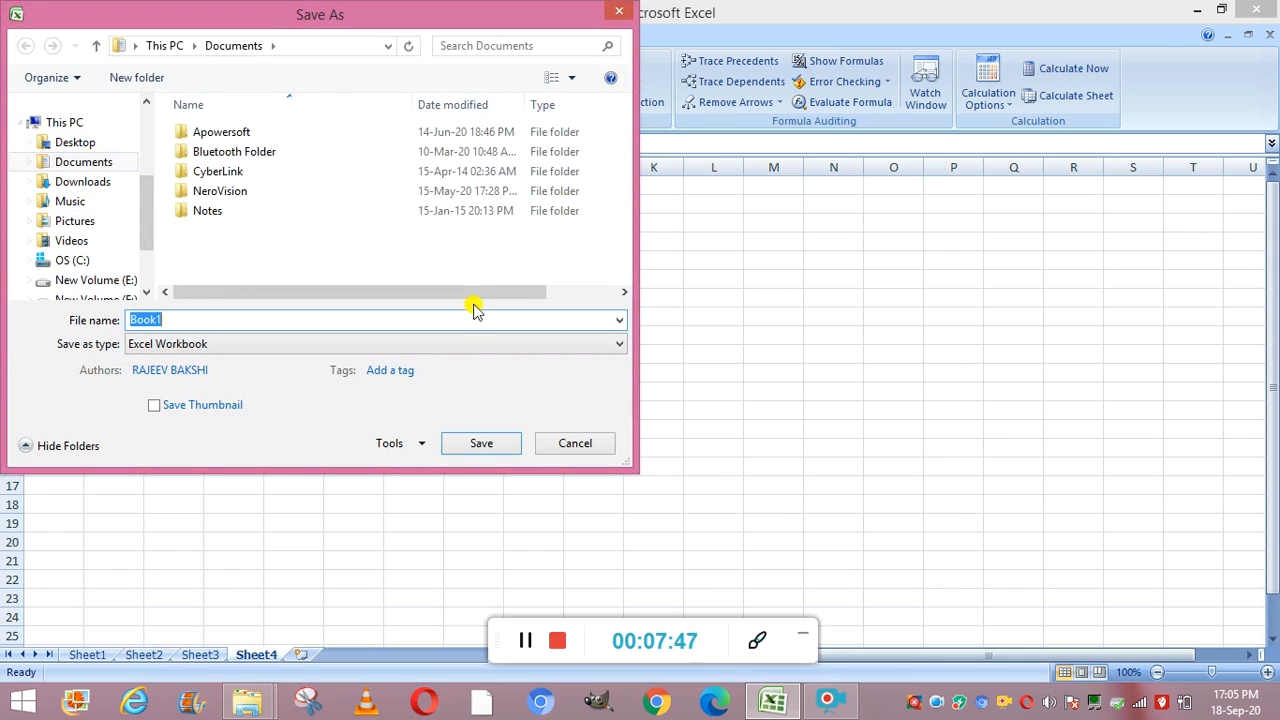
{"action": "left_click", "coordinate": [528, 640]}
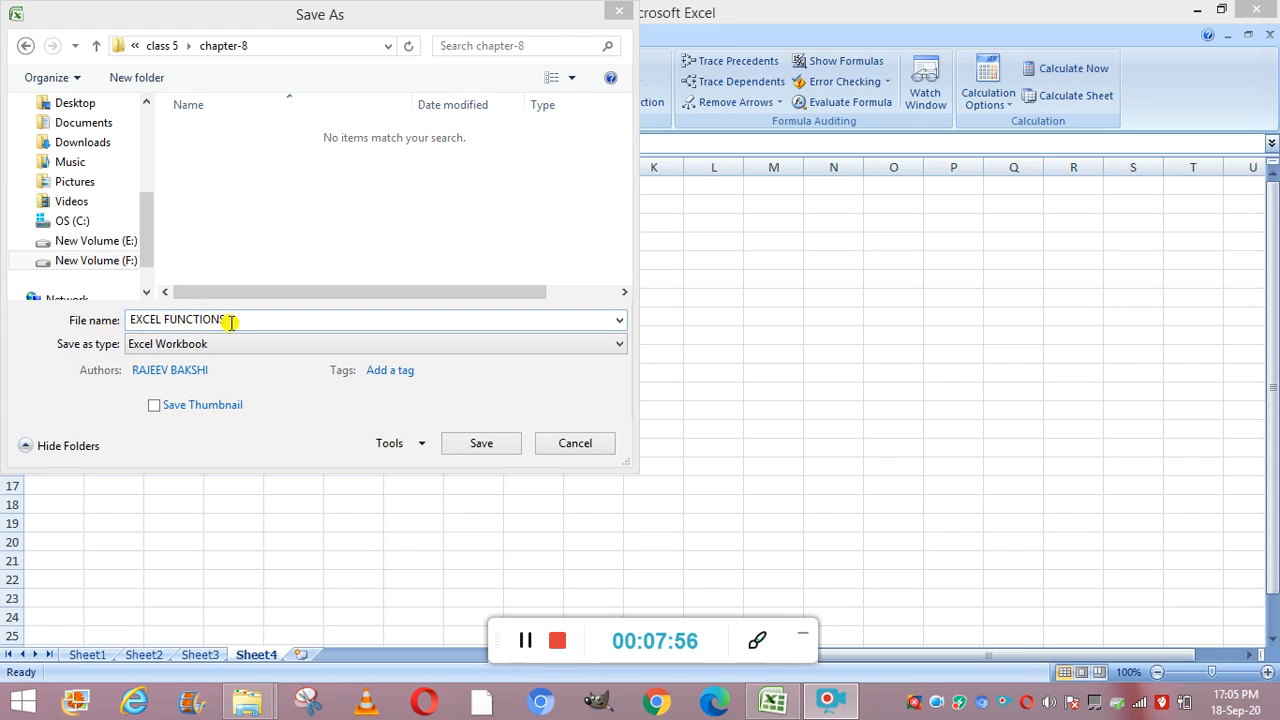
{"action": "left_click", "coordinate": [478, 444]}
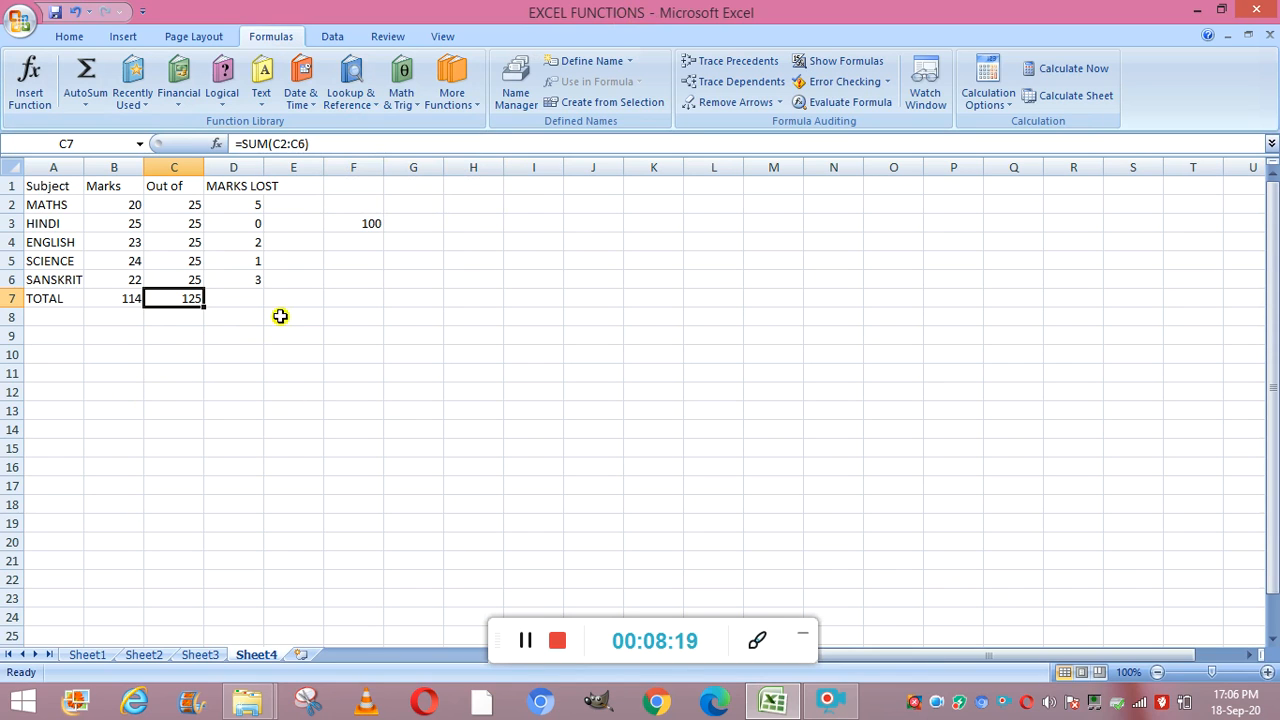
Step: Enter the value 200 in cell F4, directly below the multiplication result
{"action": "left_click", "coordinate": [347, 245]}
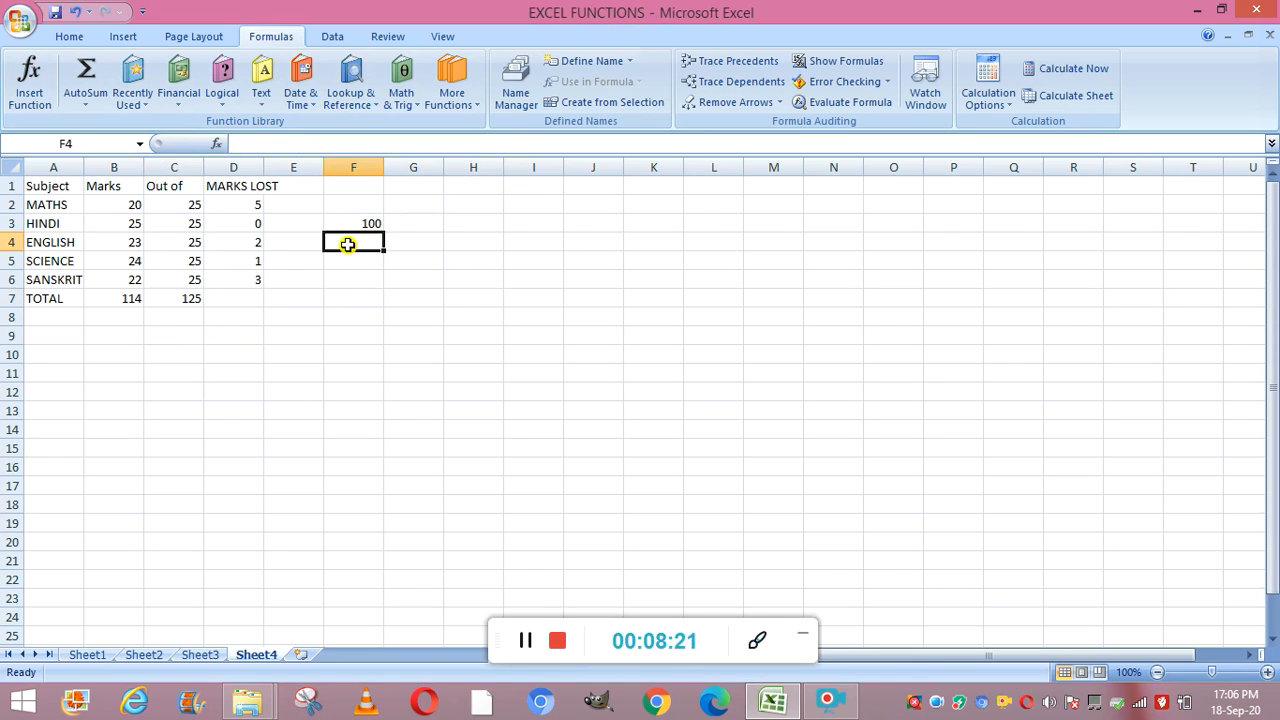
{"action": "type", "text": "200"}
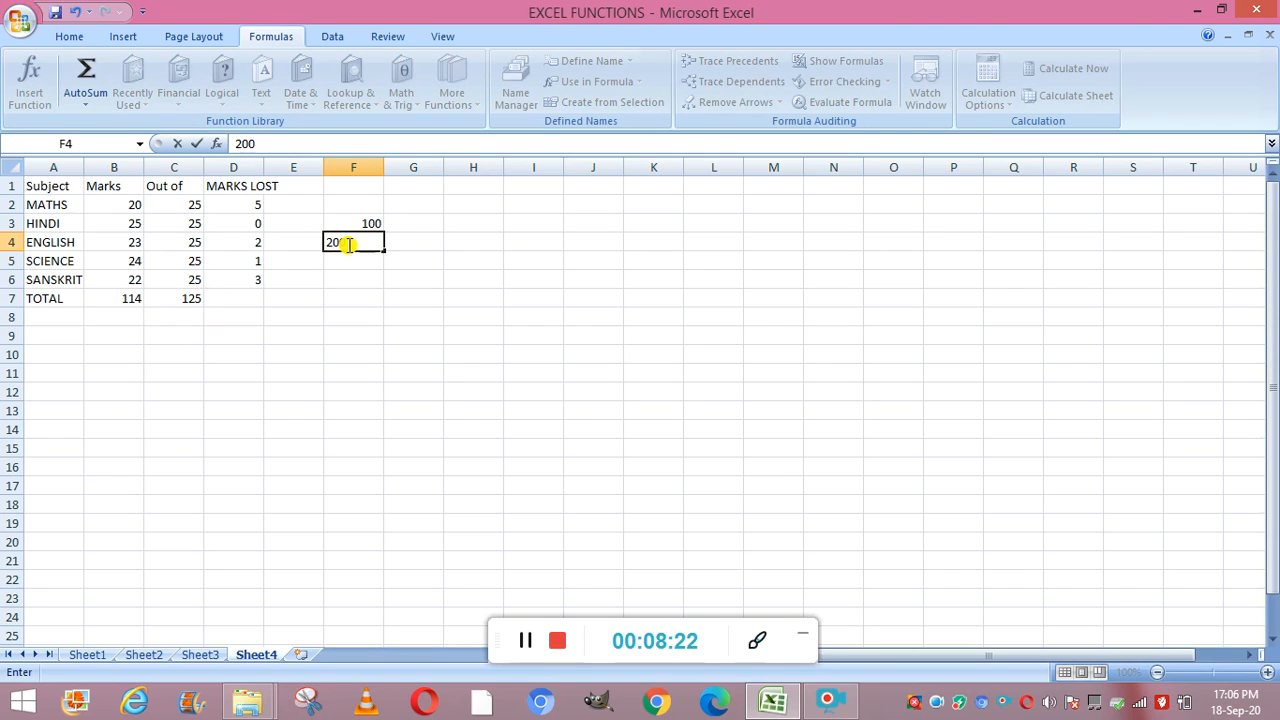
{"action": "left_click", "coordinate": [346, 334]}
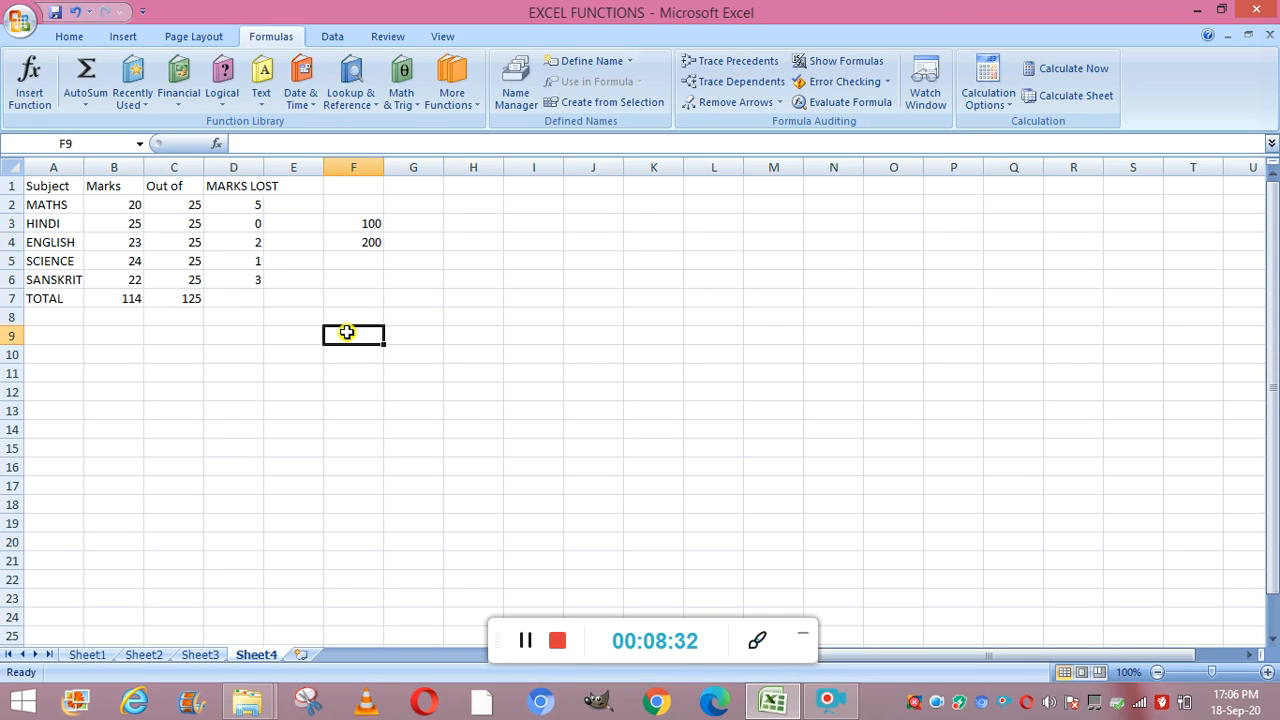
Step: Close the EXCEL FUNCTIONS workbook with its changes saved, leaving the spreadsheet program running
{"action": "left_click", "coordinate": [528, 641]}
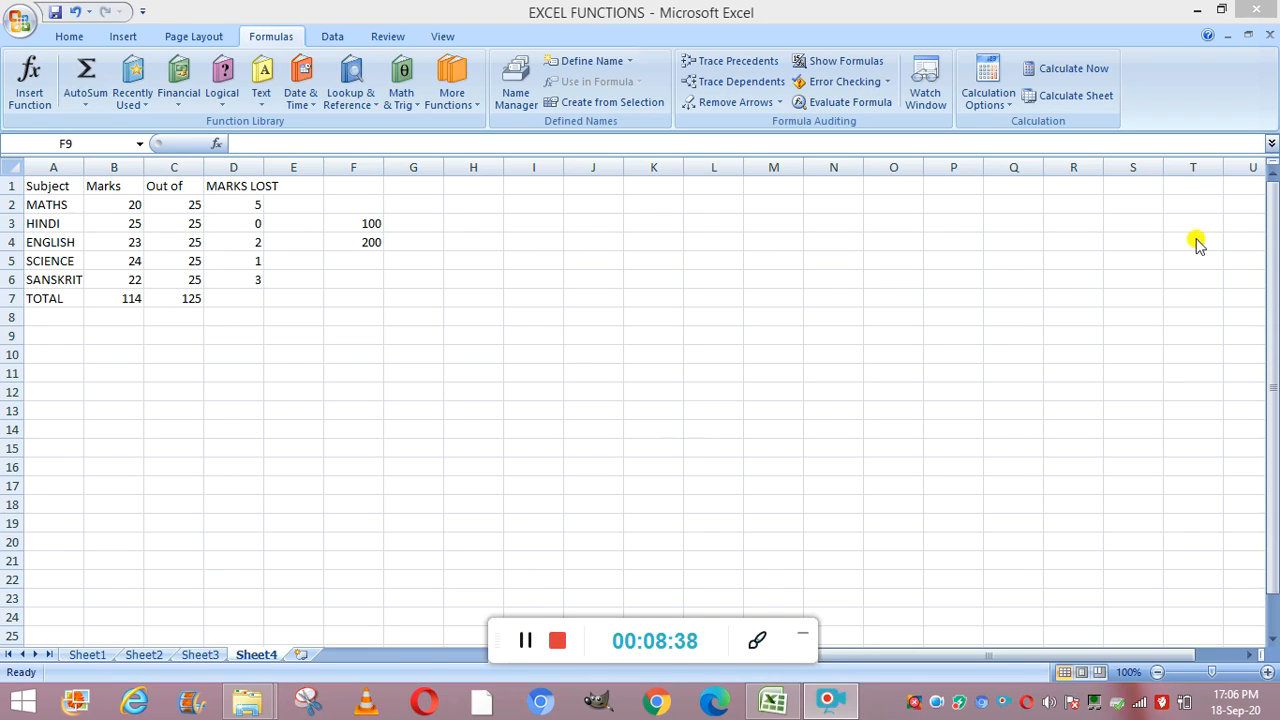
{"action": "left_click", "coordinate": [1266, 34]}
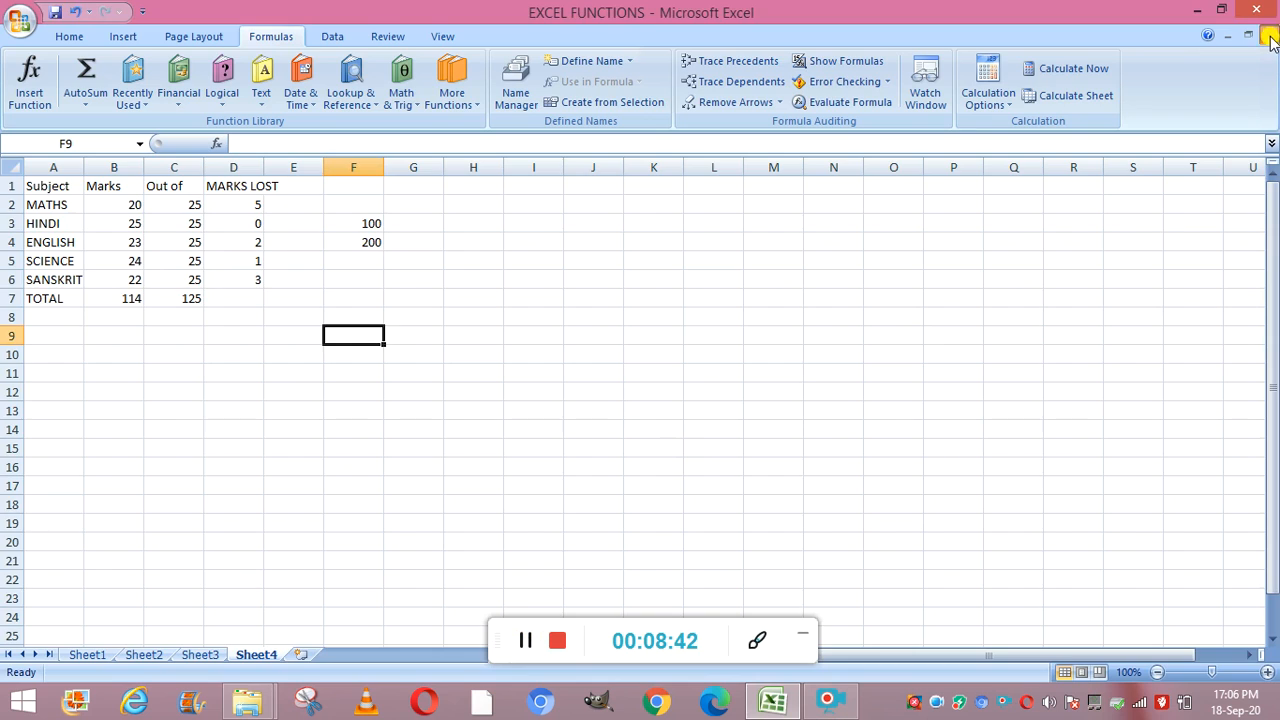
{"action": "left_click", "coordinate": [1266, 34]}
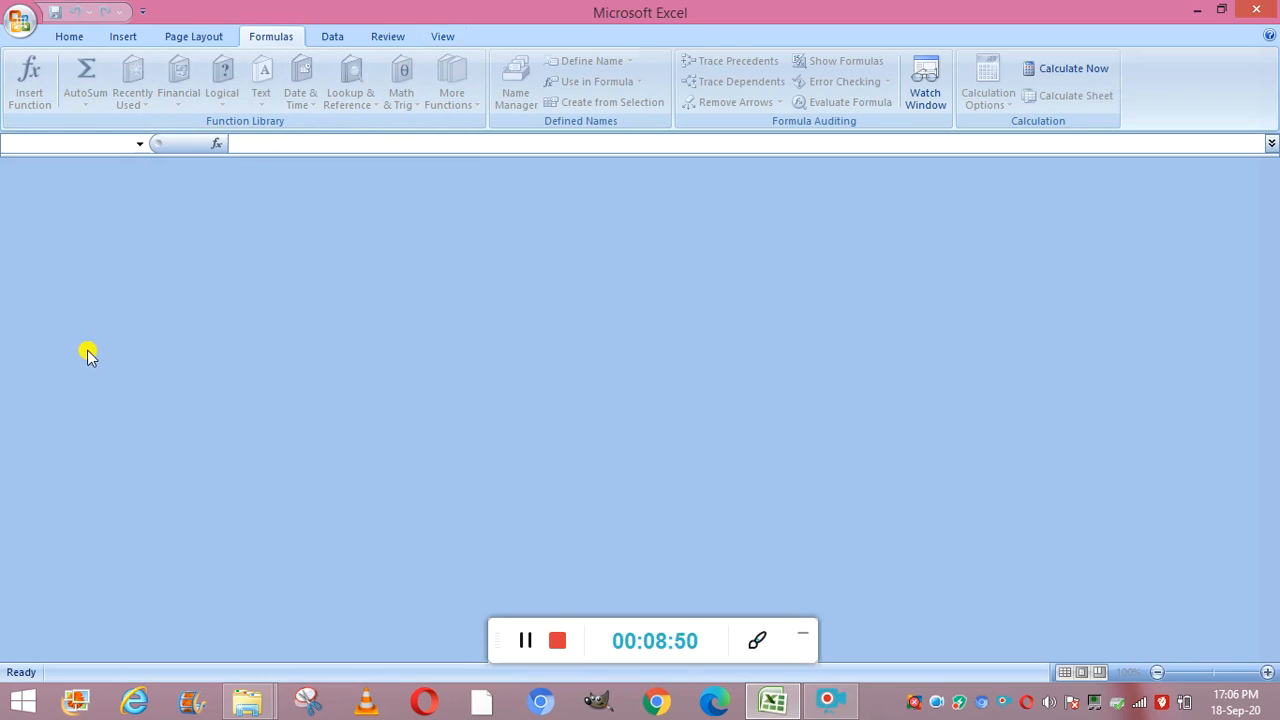
Step: Reopen the EXCEL FUNCTIONS workbook from the class 5 > chapter-8 folder
{"action": "left_click", "coordinate": [70, 38]}
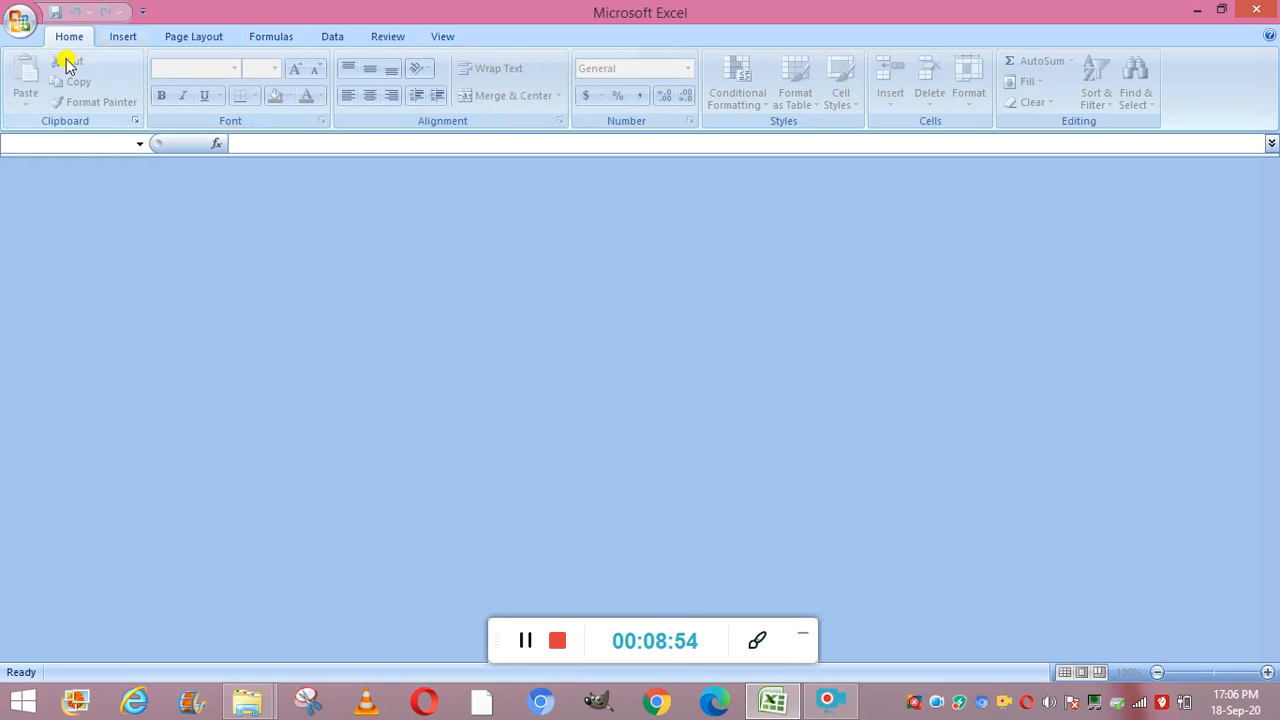
{"action": "left_click", "coordinate": [20, 22]}
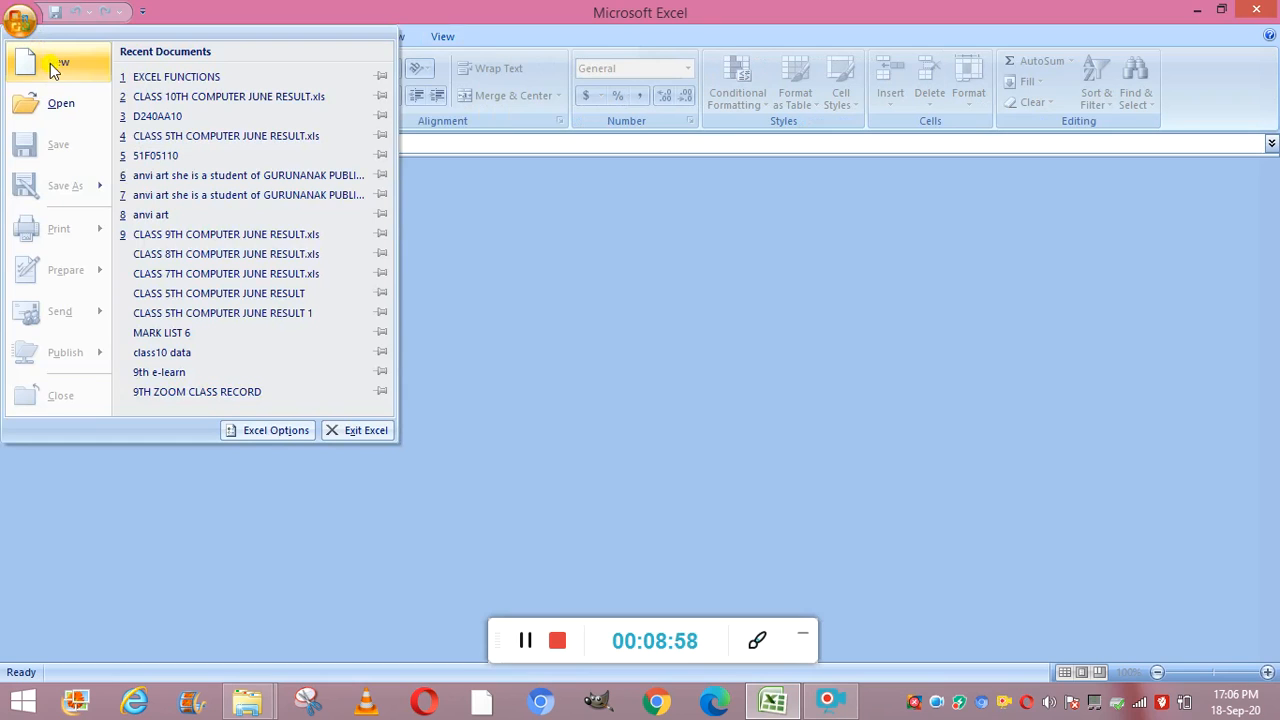
{"action": "left_click", "coordinate": [57, 105]}
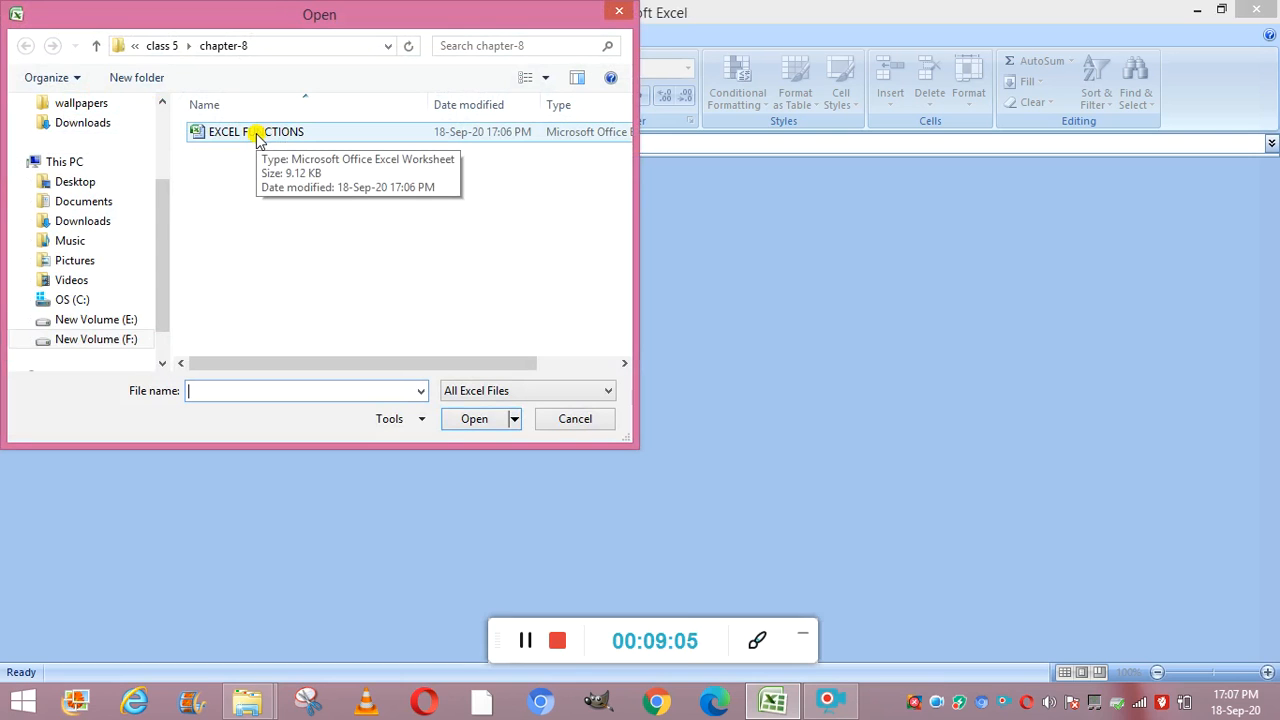
{"action": "left_click", "coordinate": [256, 134]}
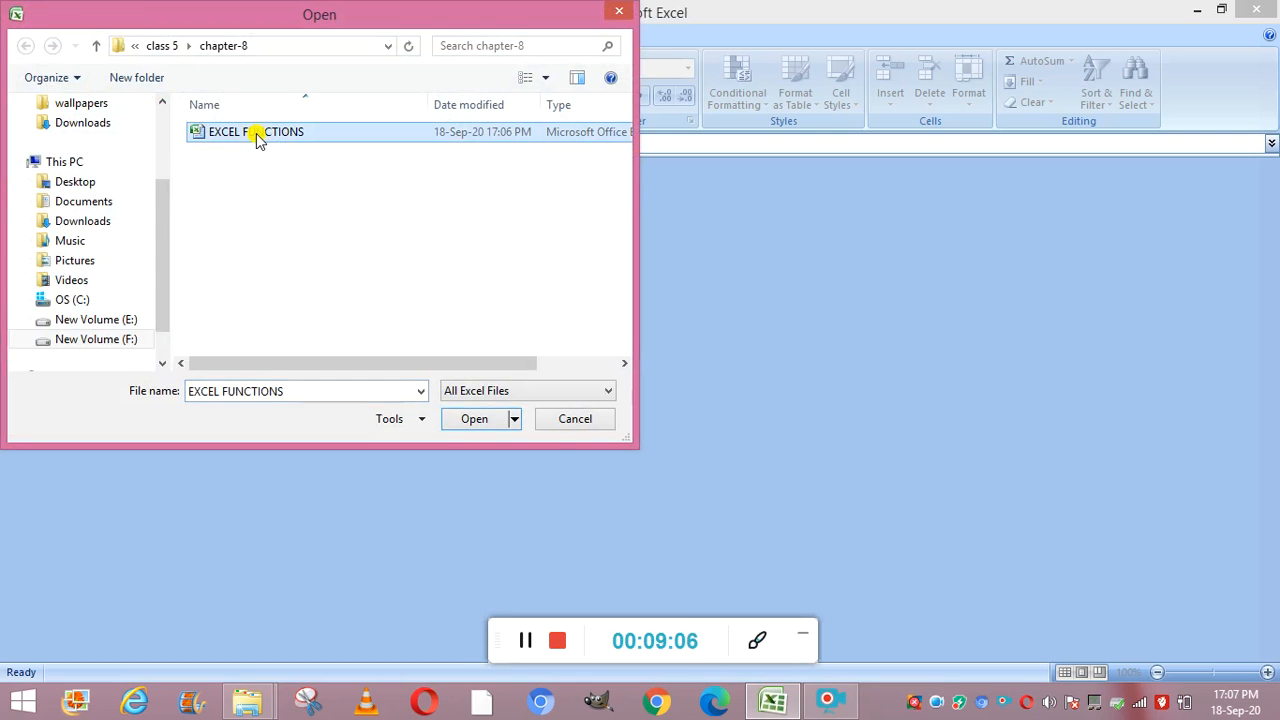
{"action": "left_click", "coordinate": [471, 421]}
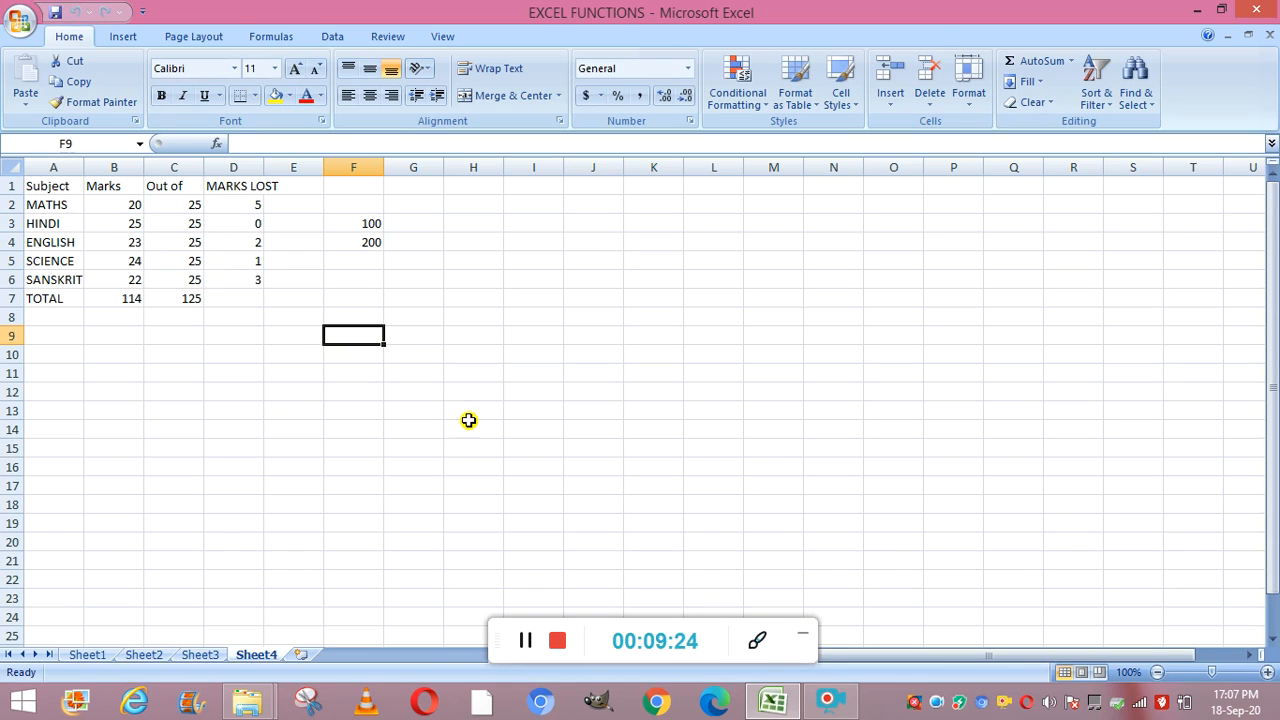
{"action": "left_click", "coordinate": [18, 22]}
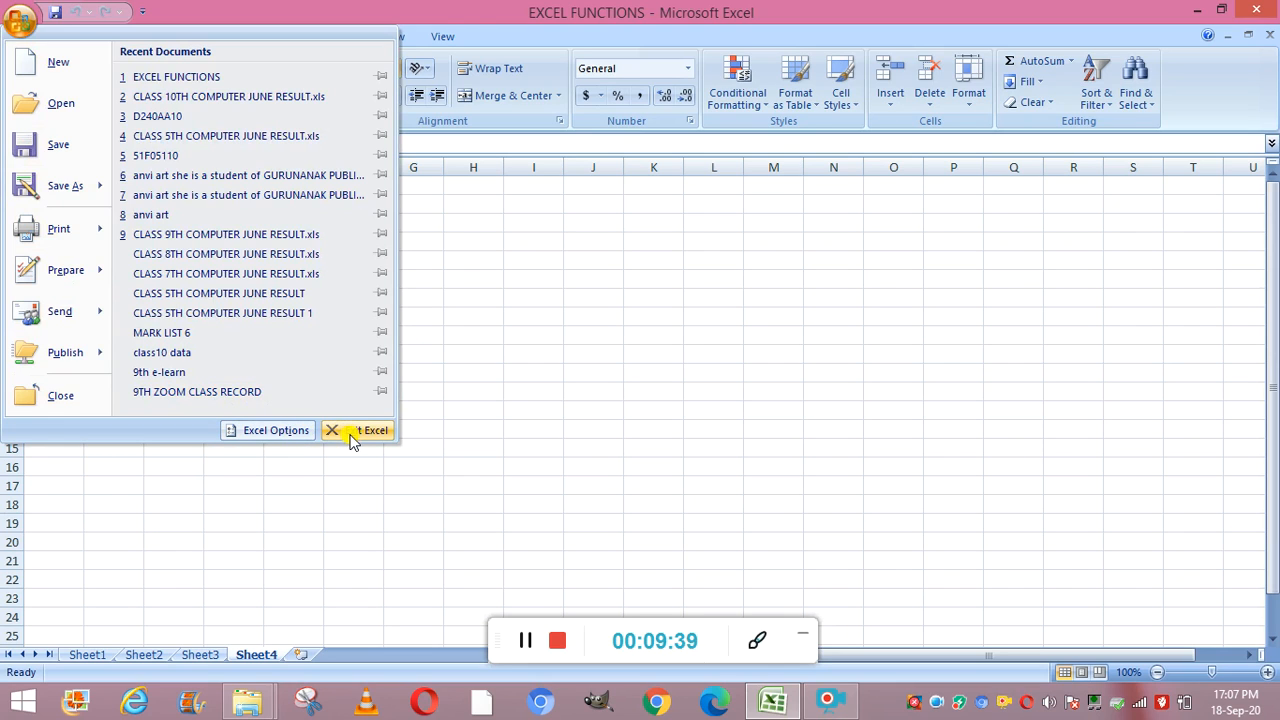
{"action": "left_click", "coordinate": [441, 389]}
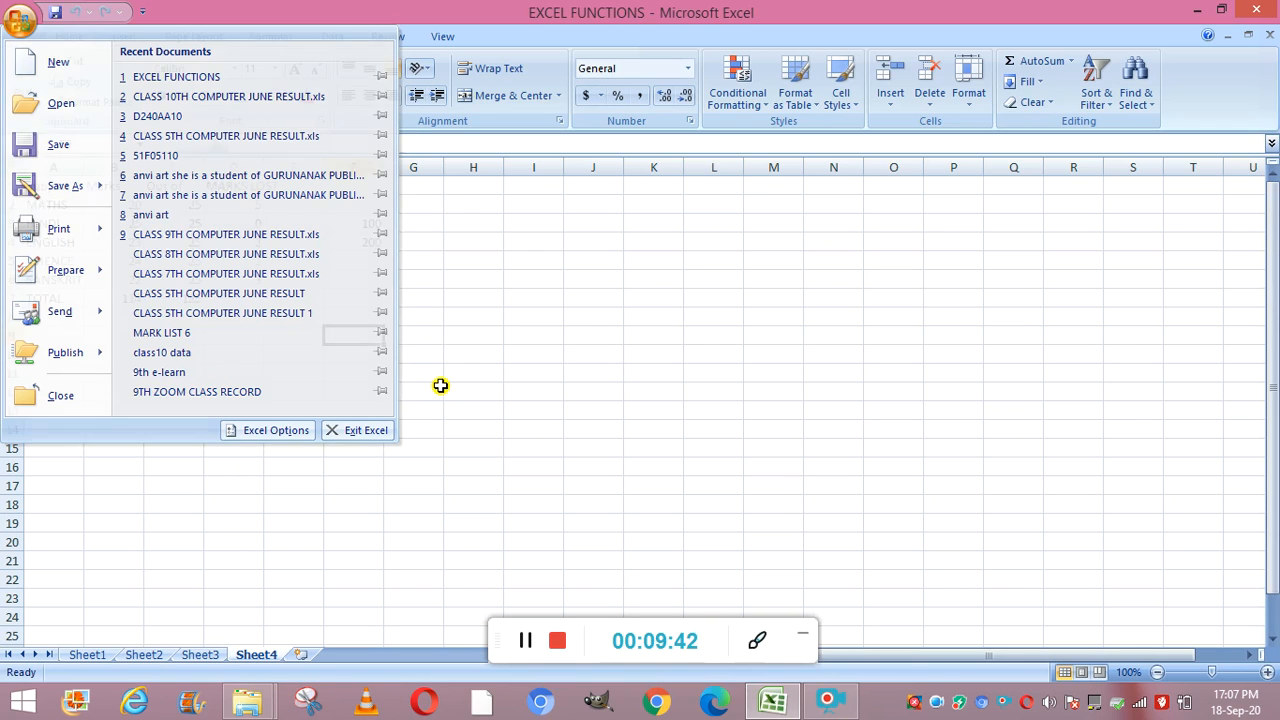